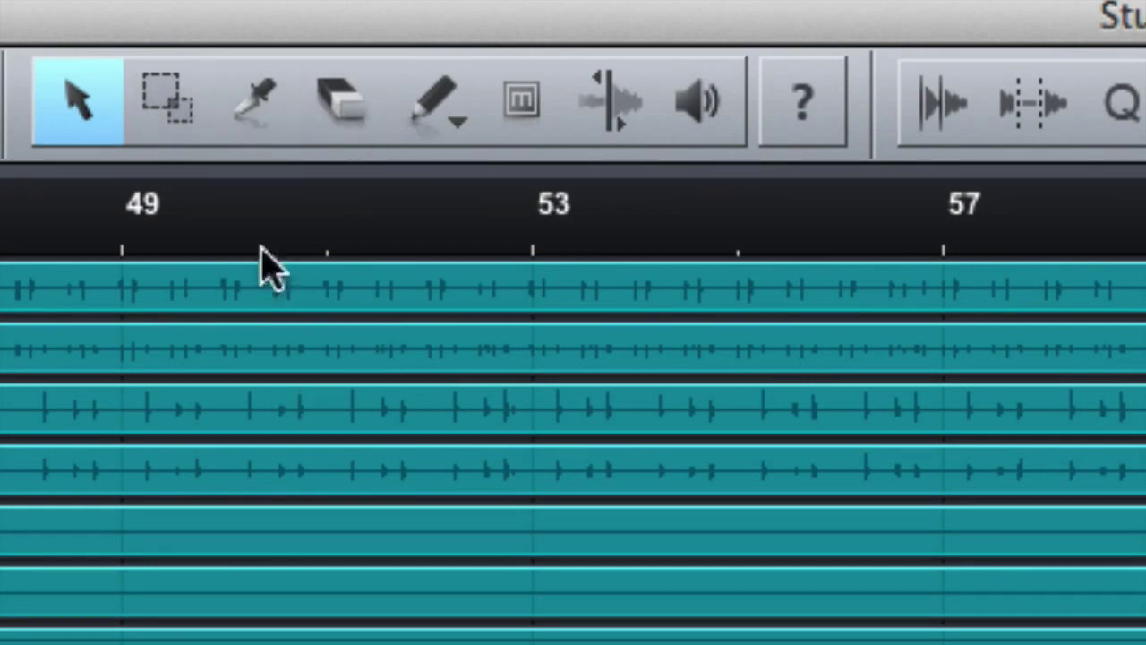
Toggle between the Range and Arrow tools using their toolbar buttons
left_click(157, 103)
left_click(96, 104)
left_click(171, 107)
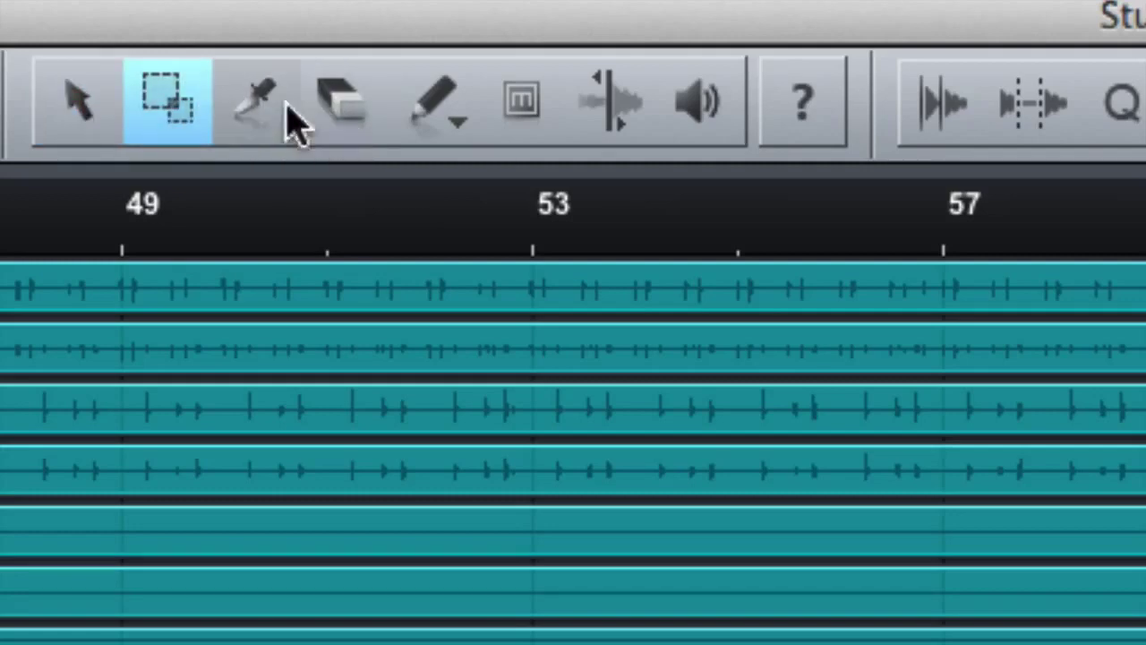
left_click(86, 102)
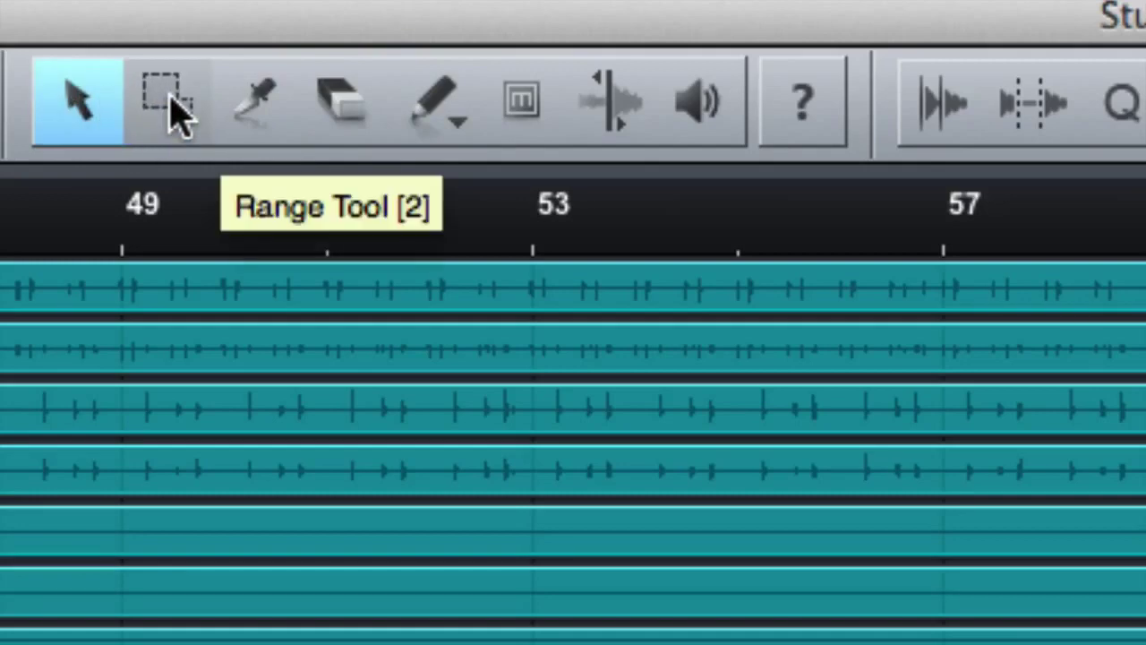
Cycle through the edit tools with keys 1–8, from Range to Listen, ending on Arrow
key("2")
key("3")
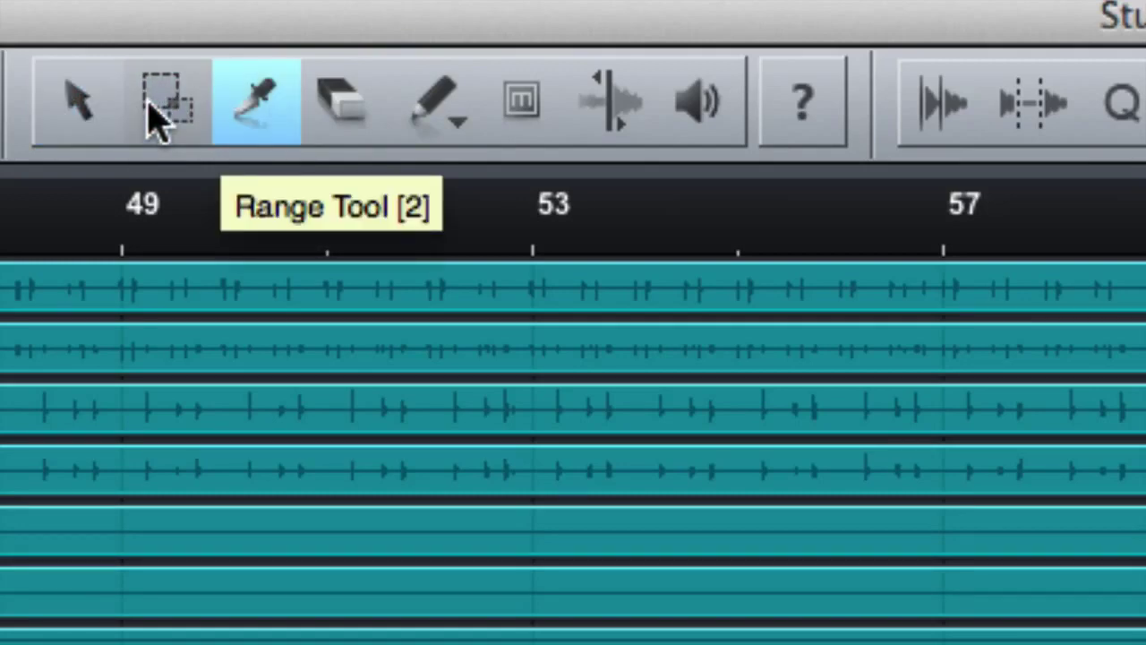
key("4")
key("1")
key("2")
key("3")
key("4")
key("5")
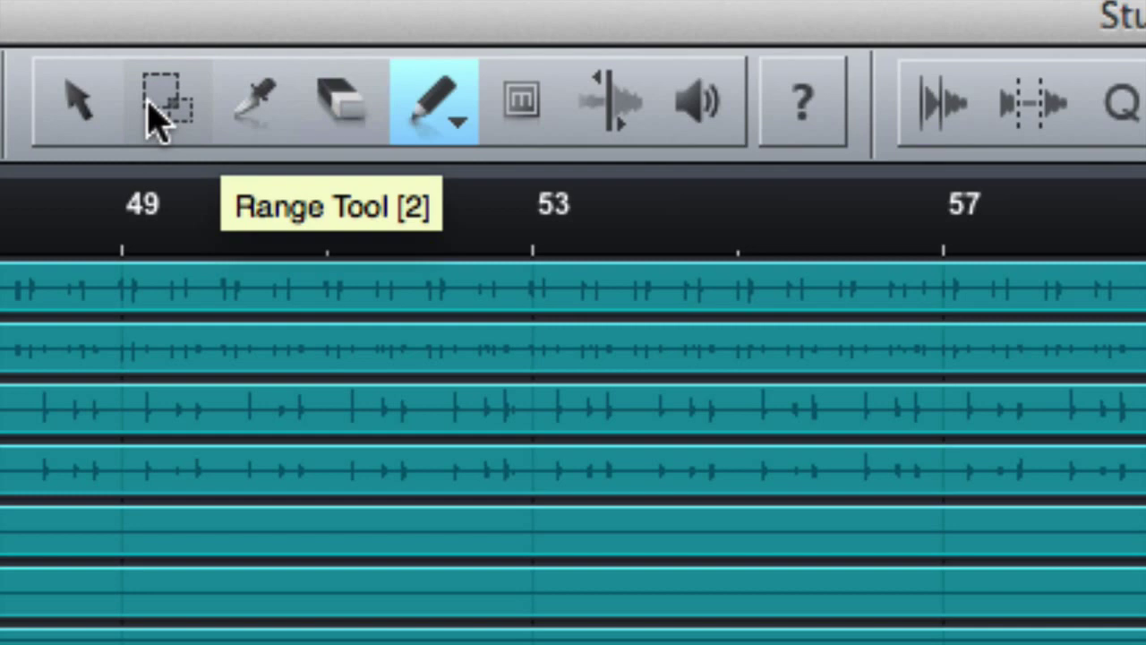
key("6")
key("7")
key("8")
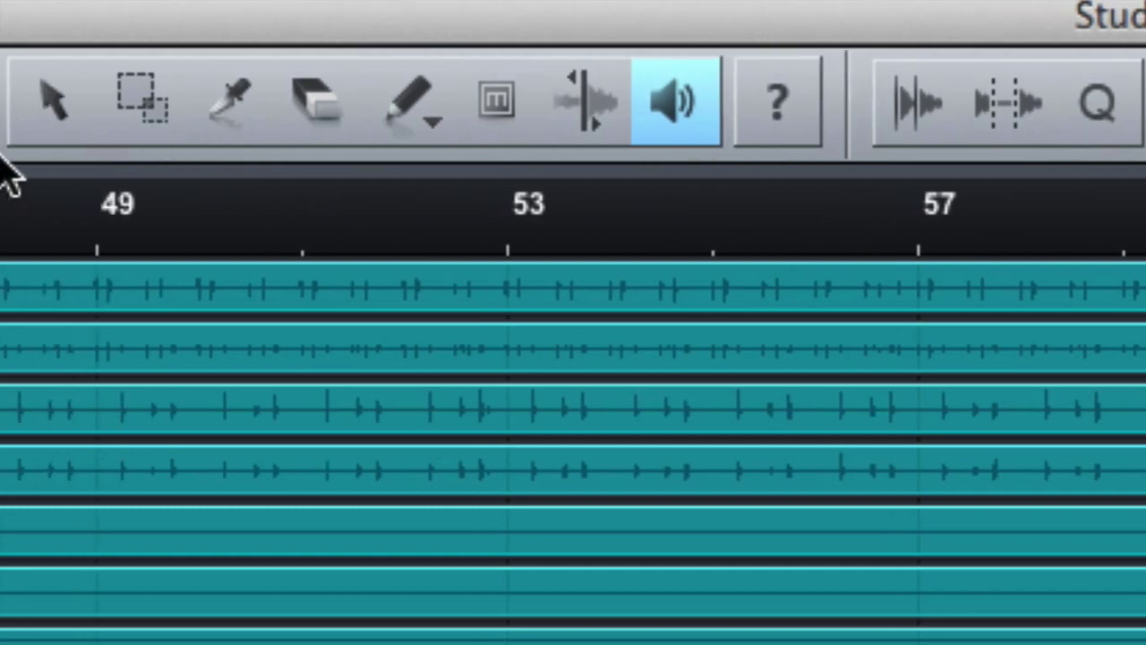
left_click(43, 130)
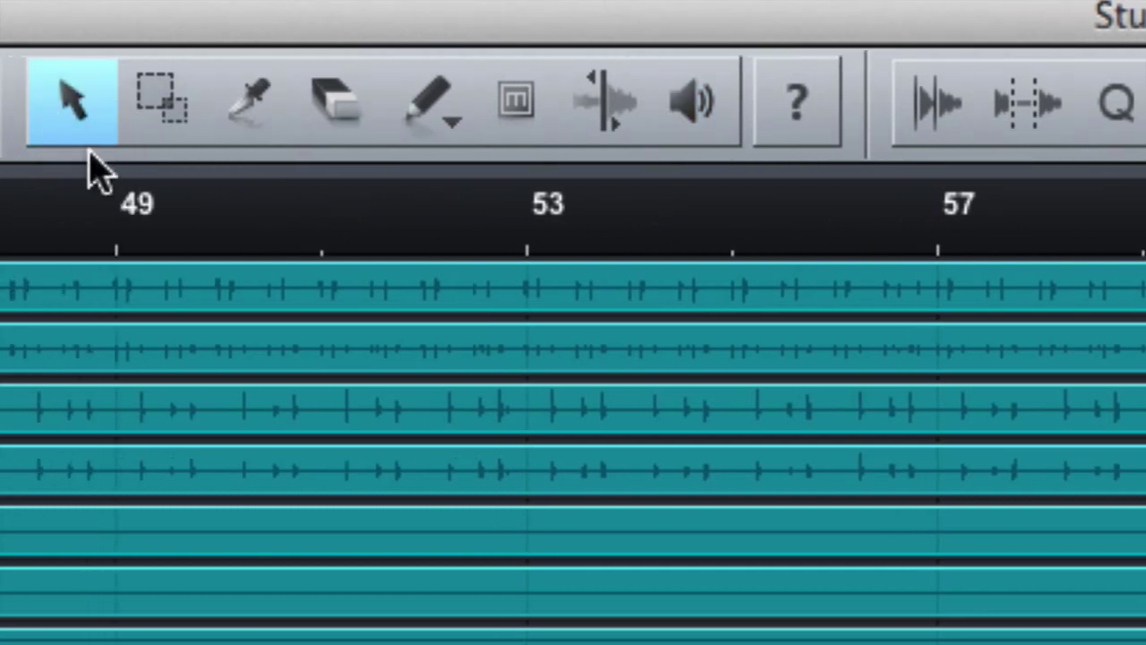
Zoom in around bar 53 and range-select bars 53–54 on the first track
left_click(160, 114)
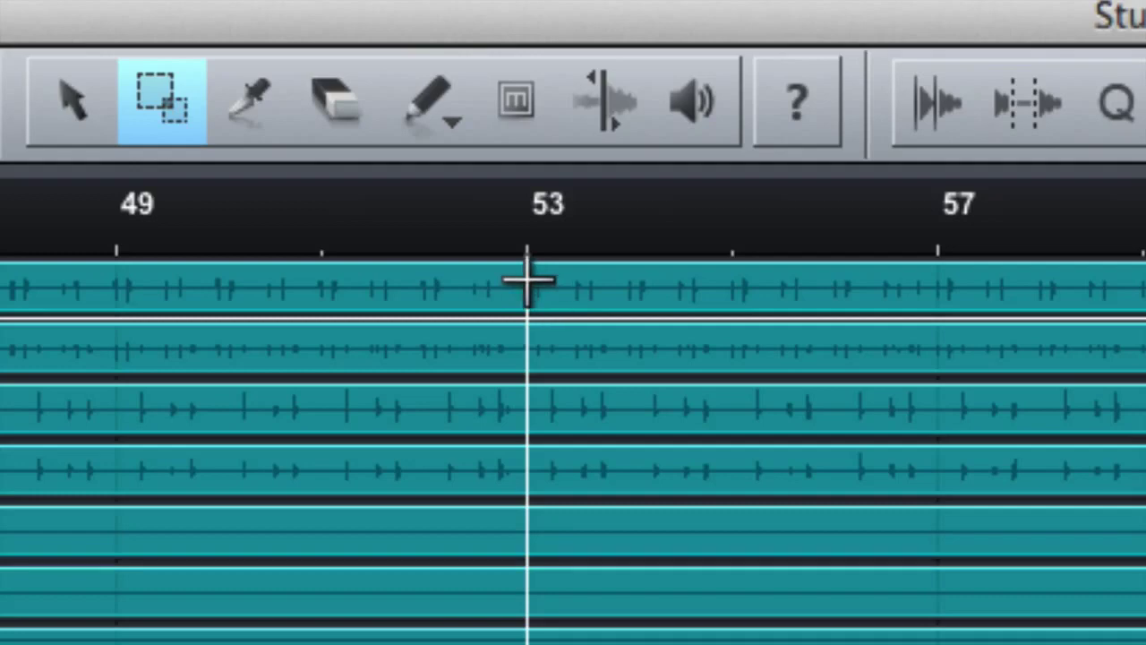
left_click_drag(553, 246, 545, 354)
left_click(474, 283)
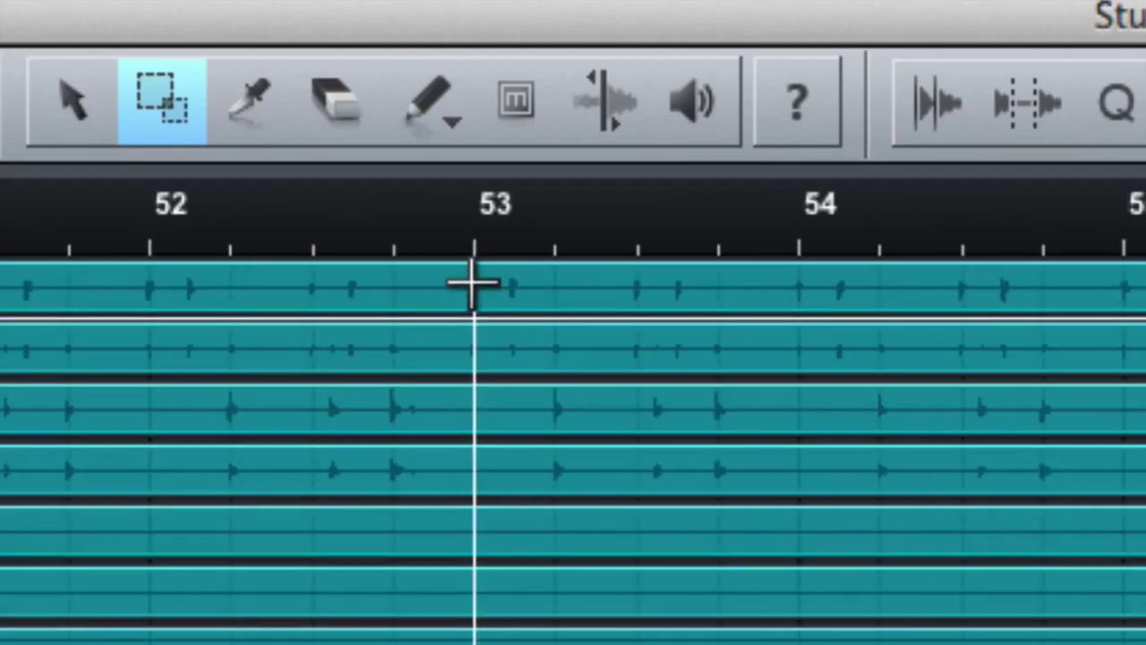
left_click_drag(473, 283, 799, 304)
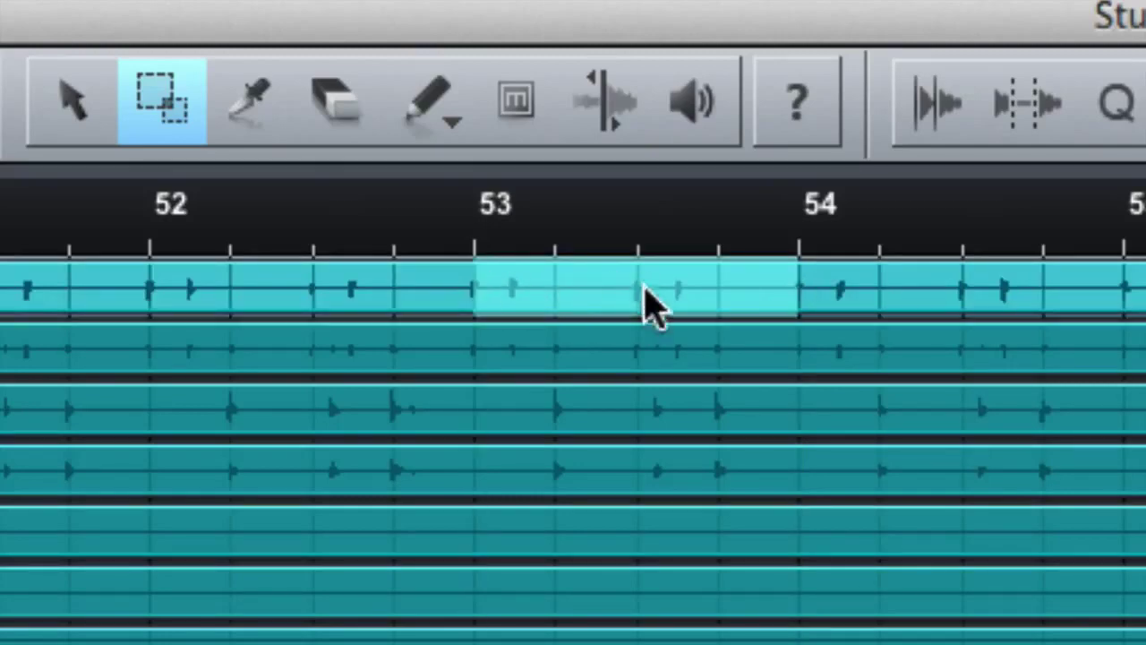
left_click(880, 260)
key("ctrl+z")
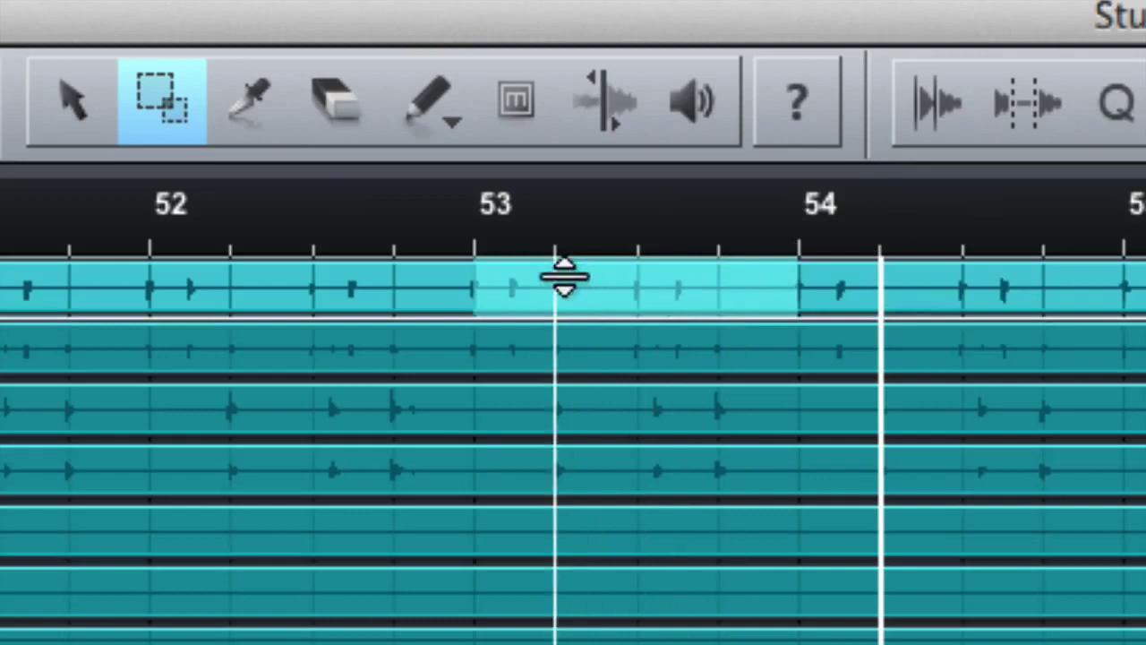
With the Arrow tool, select the whole events on tracks 1 and 2
left_click(76, 103)
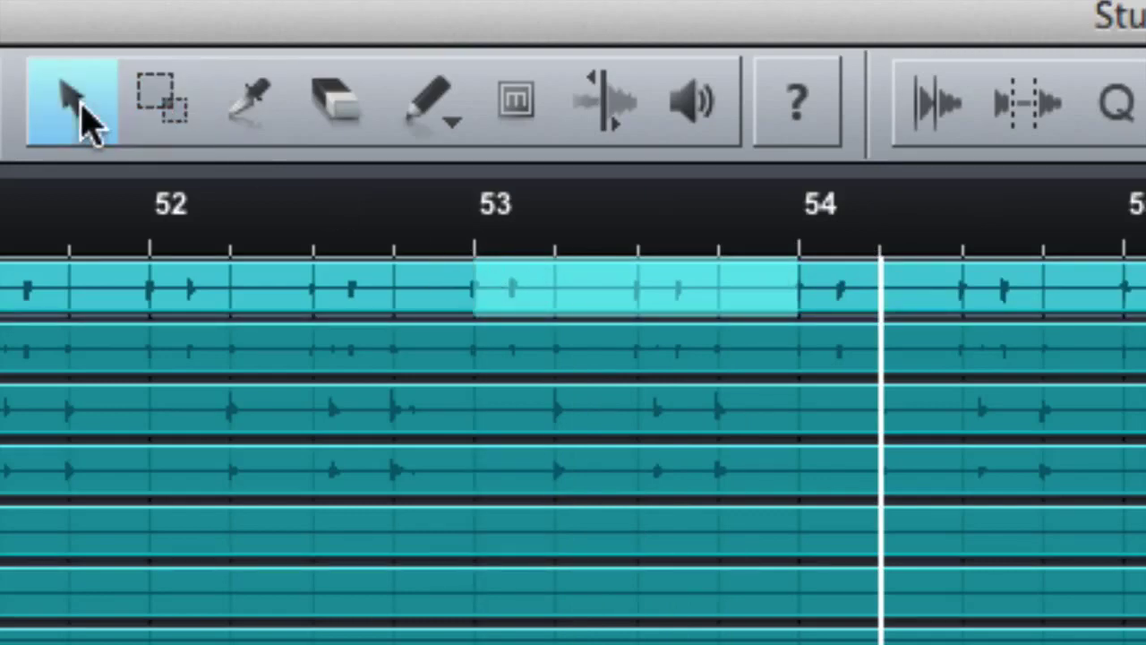
left_click(460, 291)
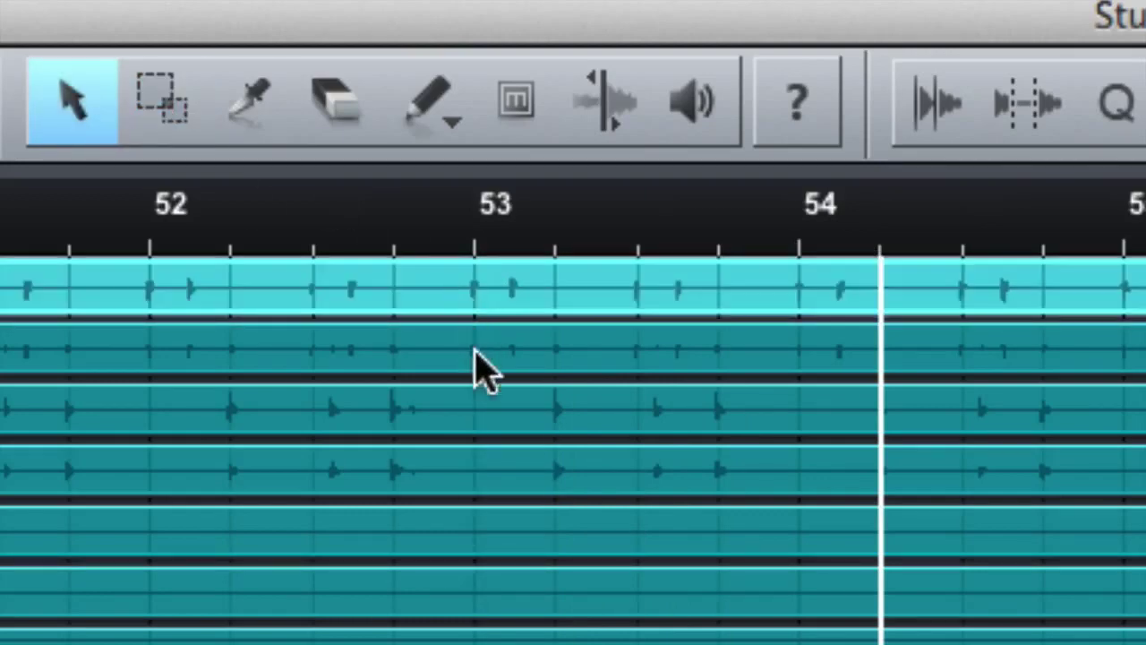
left_click(474, 350)
left_click(475, 296)
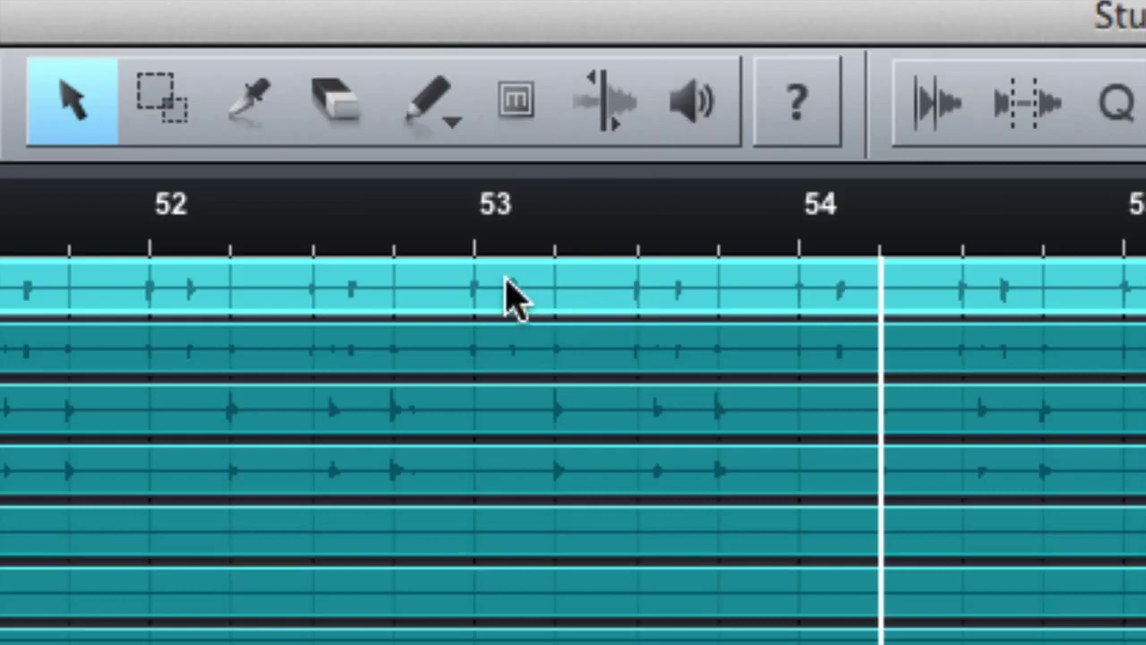
Drag-select bars 53–54 on track 1 with the Arrow tool, then try the Range, Split and Arrow tools
left_click(38, 112)
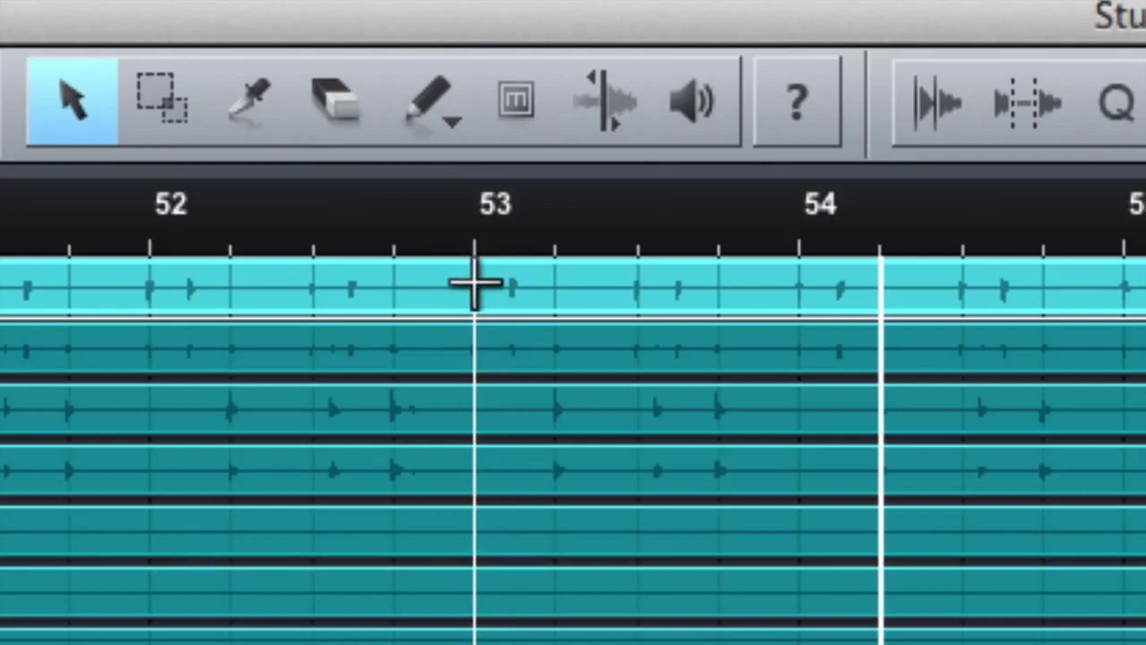
left_click_drag(476, 285, 832, 379)
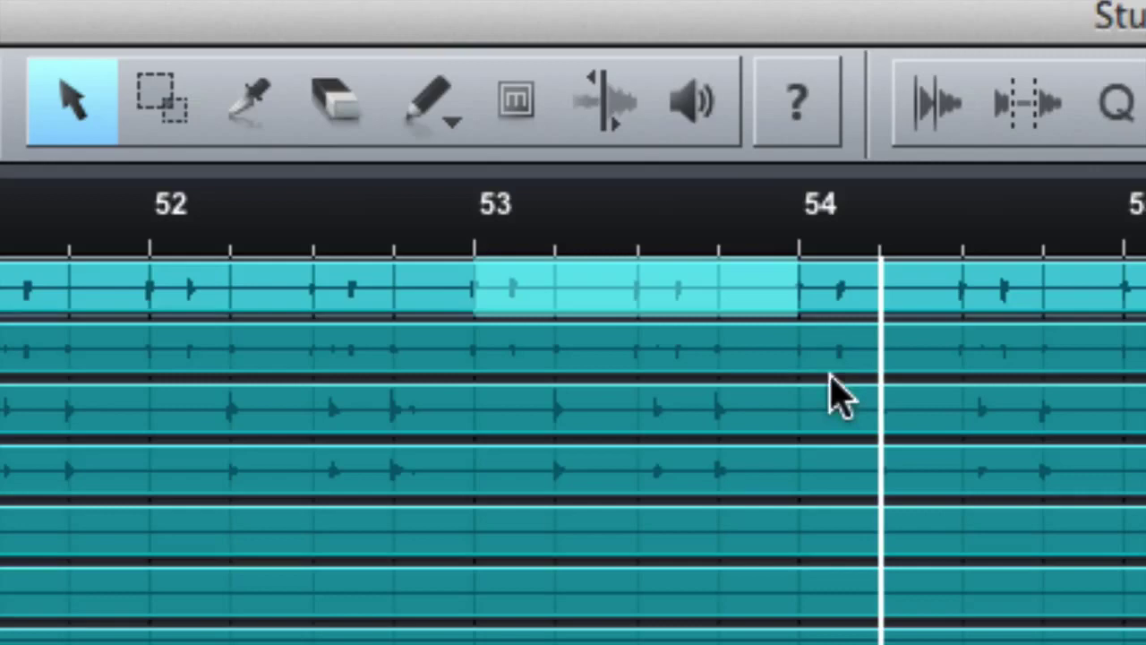
left_click(185, 118)
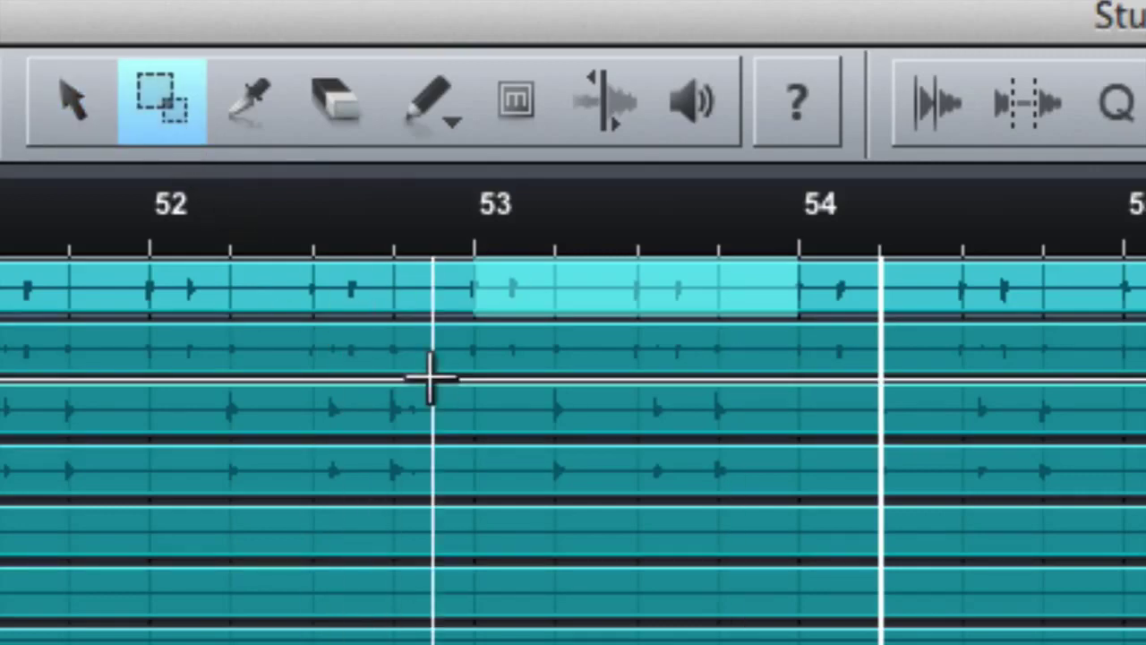
left_click(244, 119)
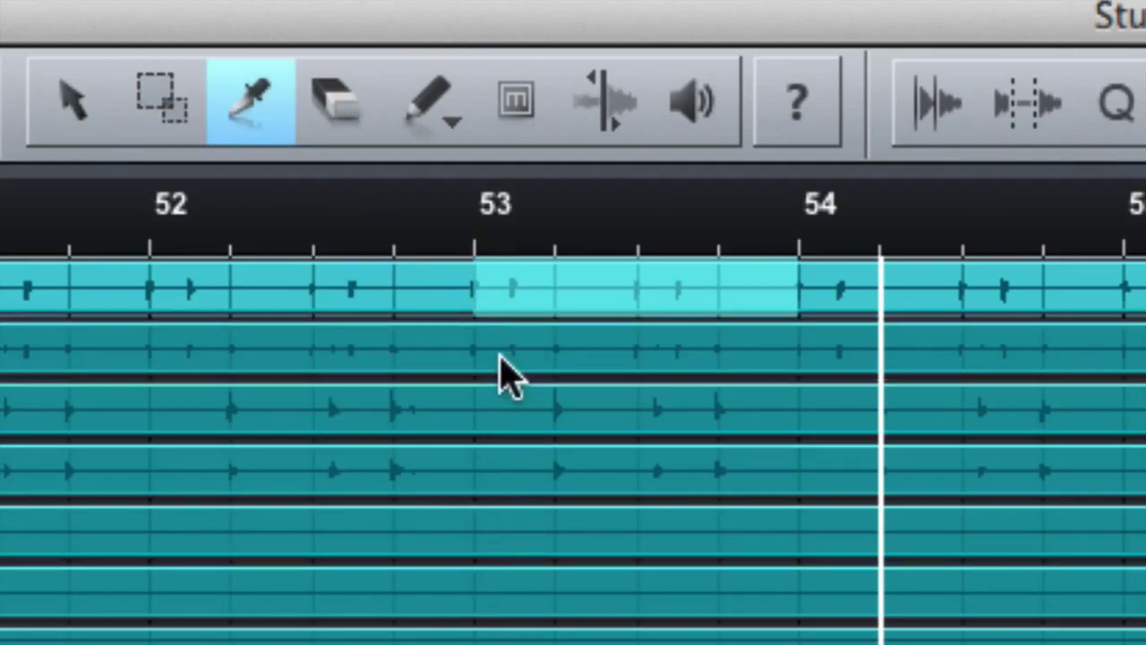
left_click(106, 112)
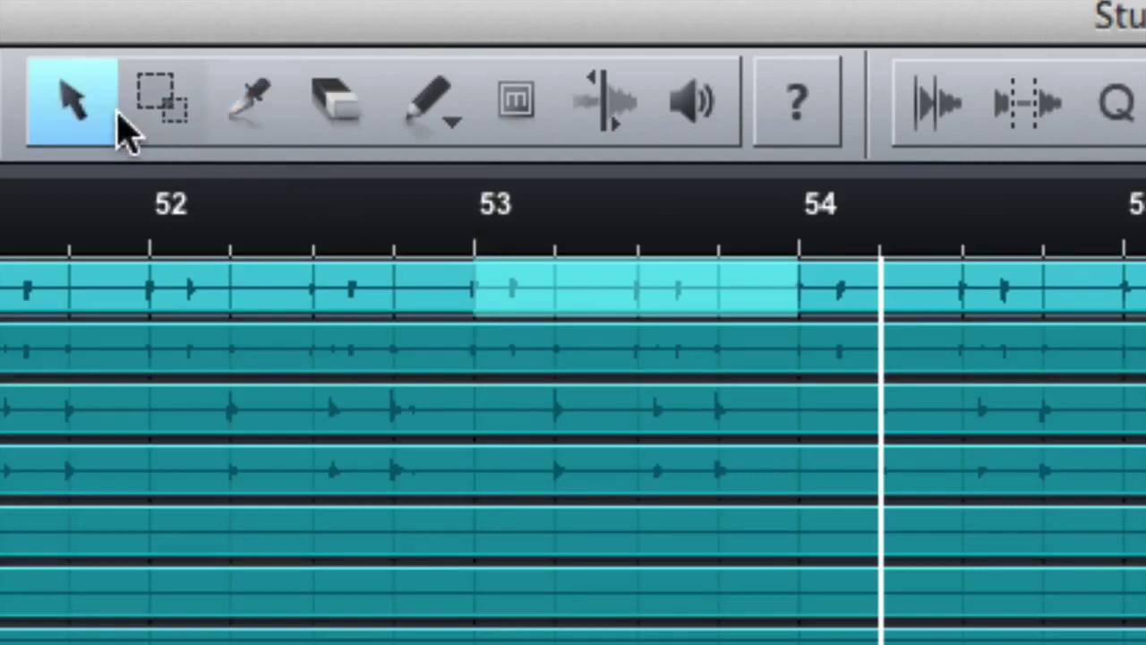
left_click(254, 108)
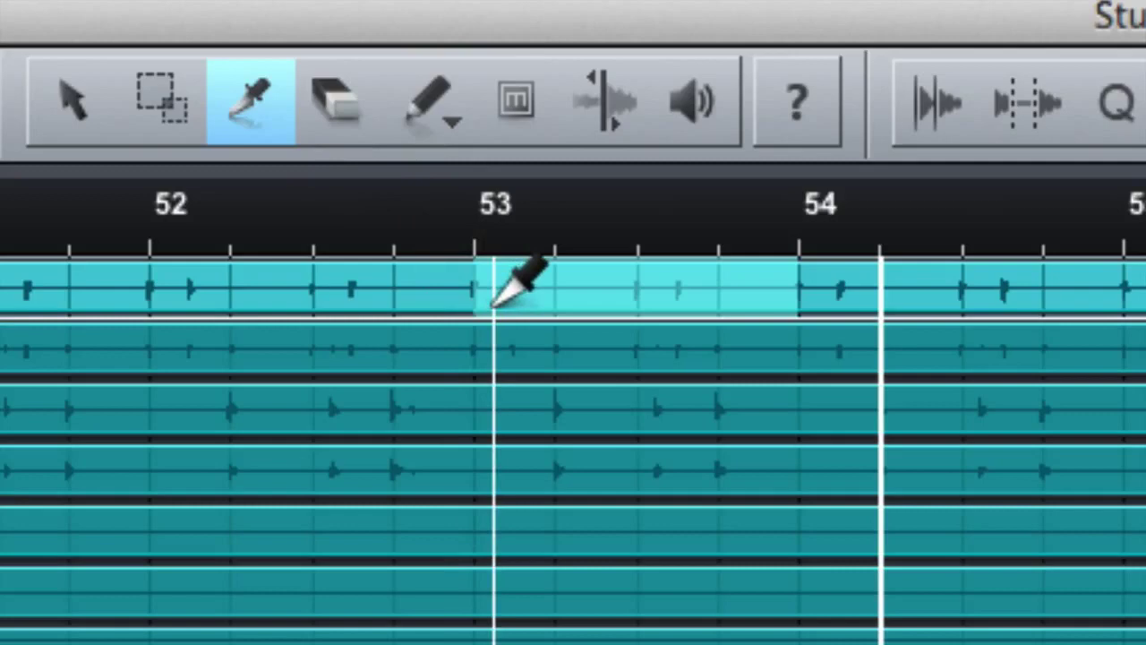
key("1")
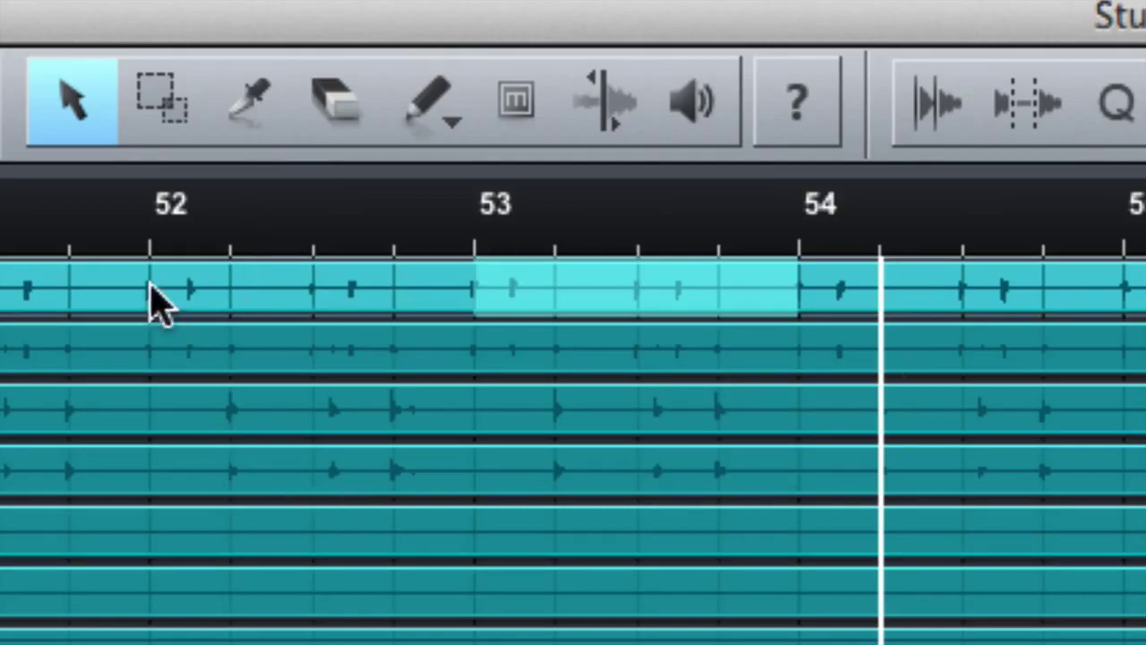
Split all four drum tracks' events at bar 52 and bar 54
key("3")
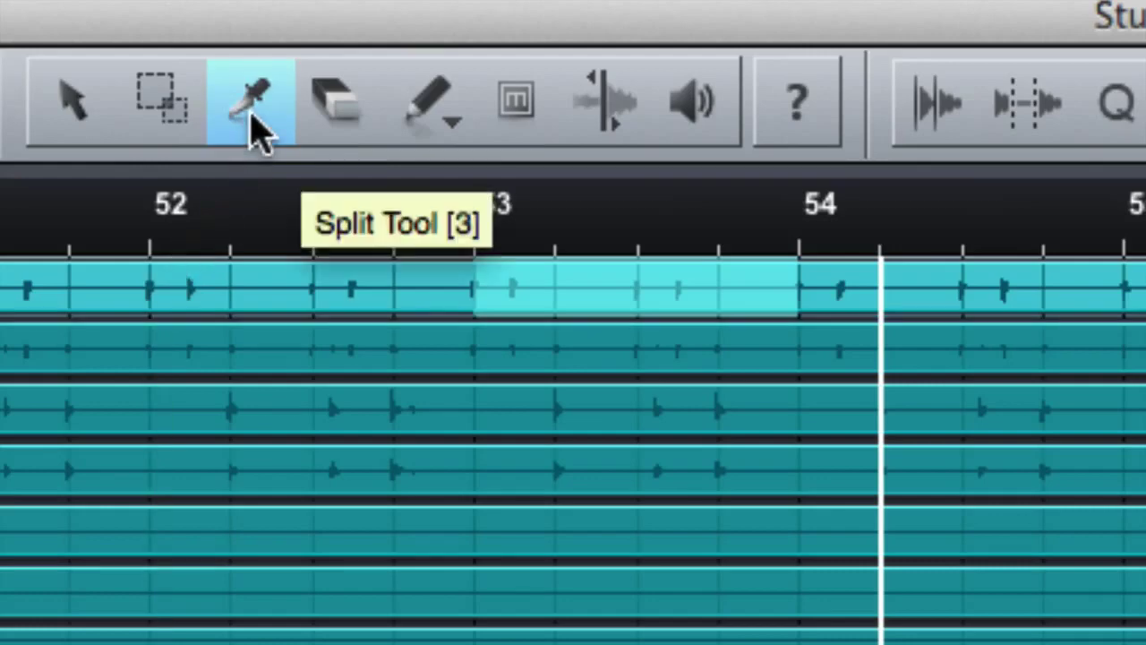
left_click(151, 288)
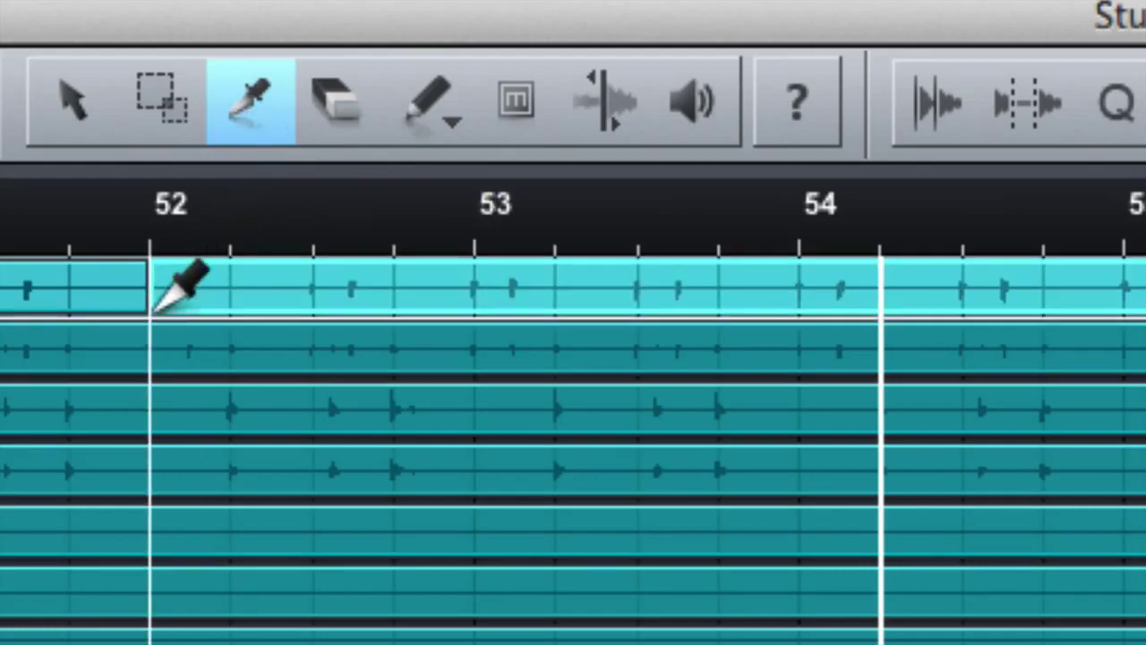
left_click(151, 342)
left_click(150, 421)
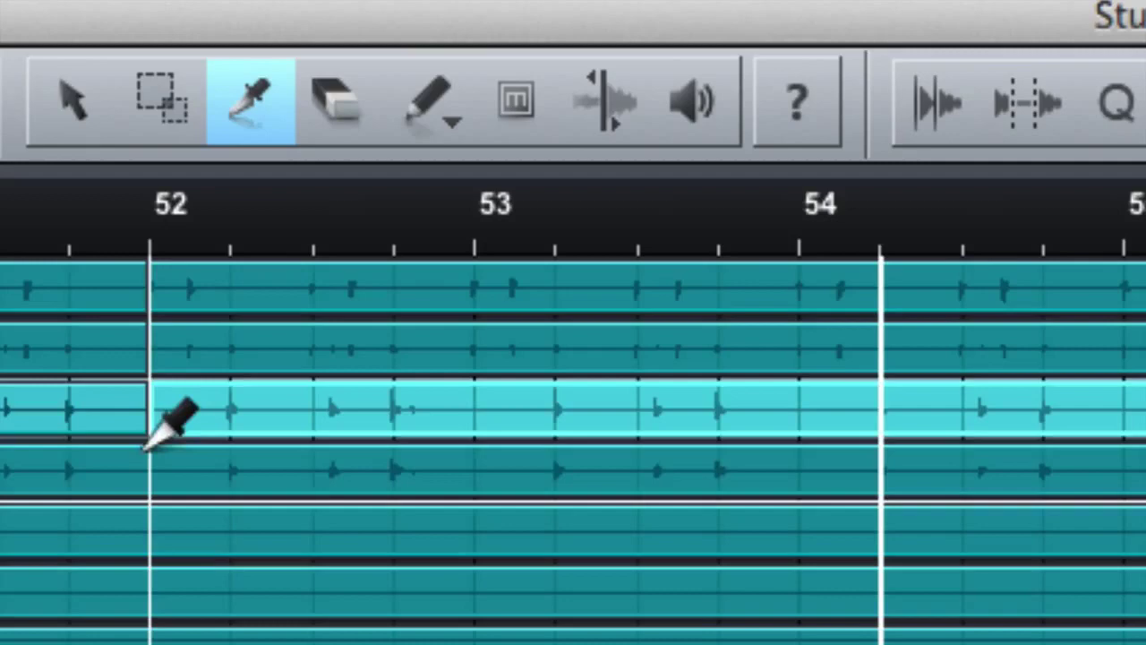
left_click(150, 463)
left_click(800, 285)
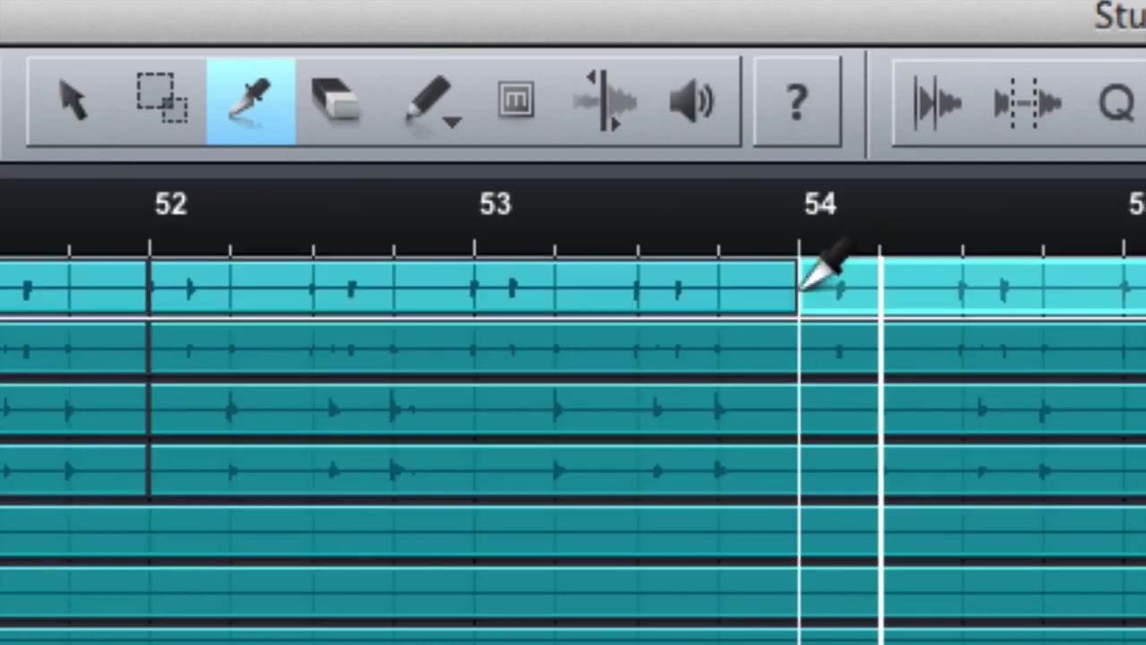
left_click(800, 347)
left_click(800, 405)
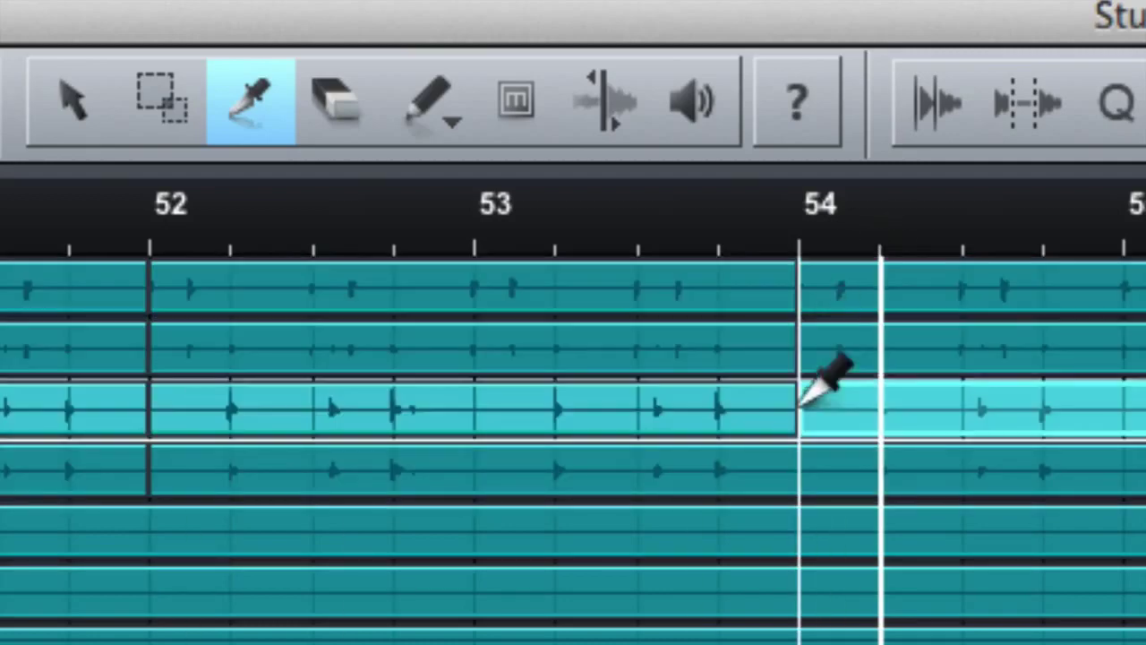
left_click(800, 464)
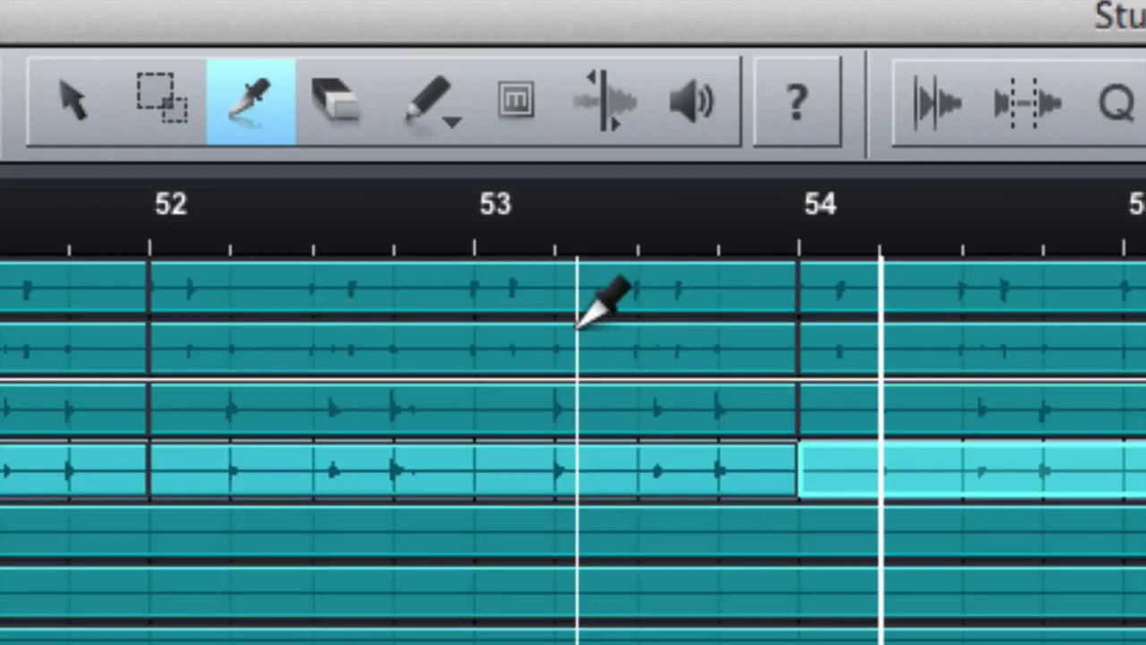
Select the four bar 52–54 clips, move them to start at 52.2, then undo
left_click(448, 452)
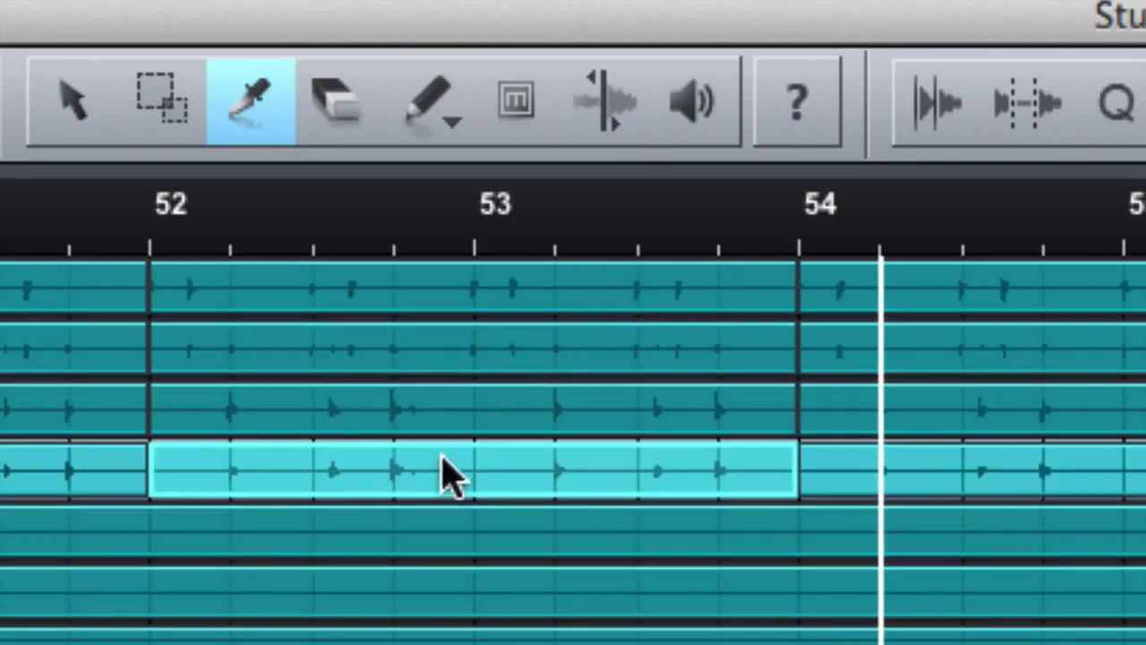
left_click(448, 412, "shift")
left_click(438, 359, "shift")
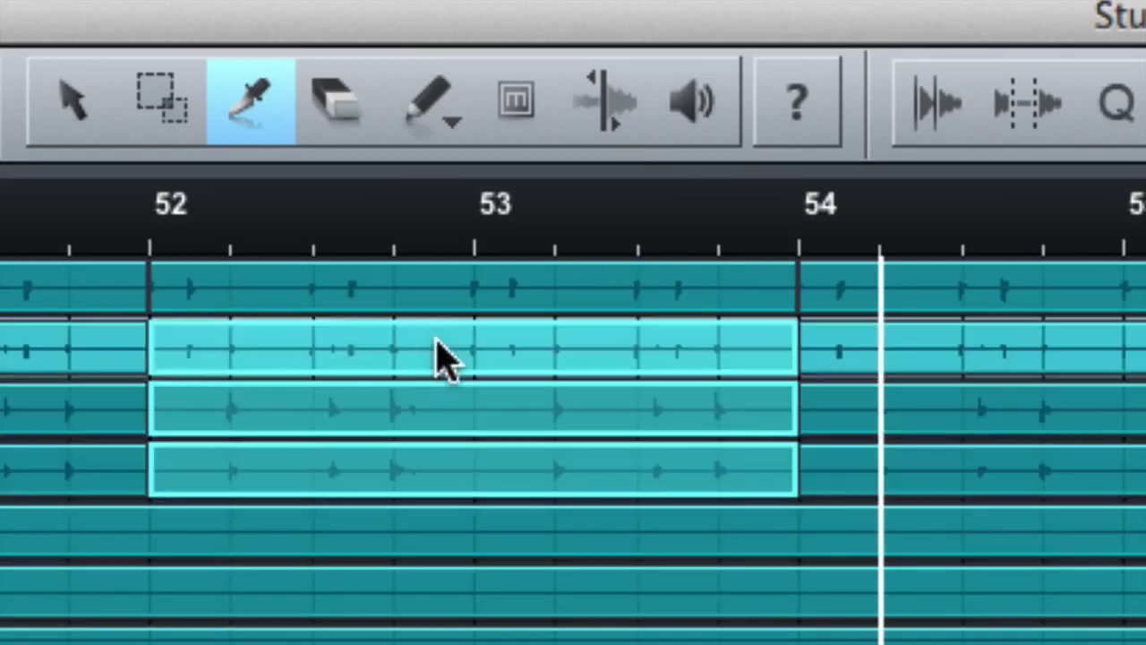
left_click(438, 296, "shift")
left_click_drag(231, 300, 304, 301)
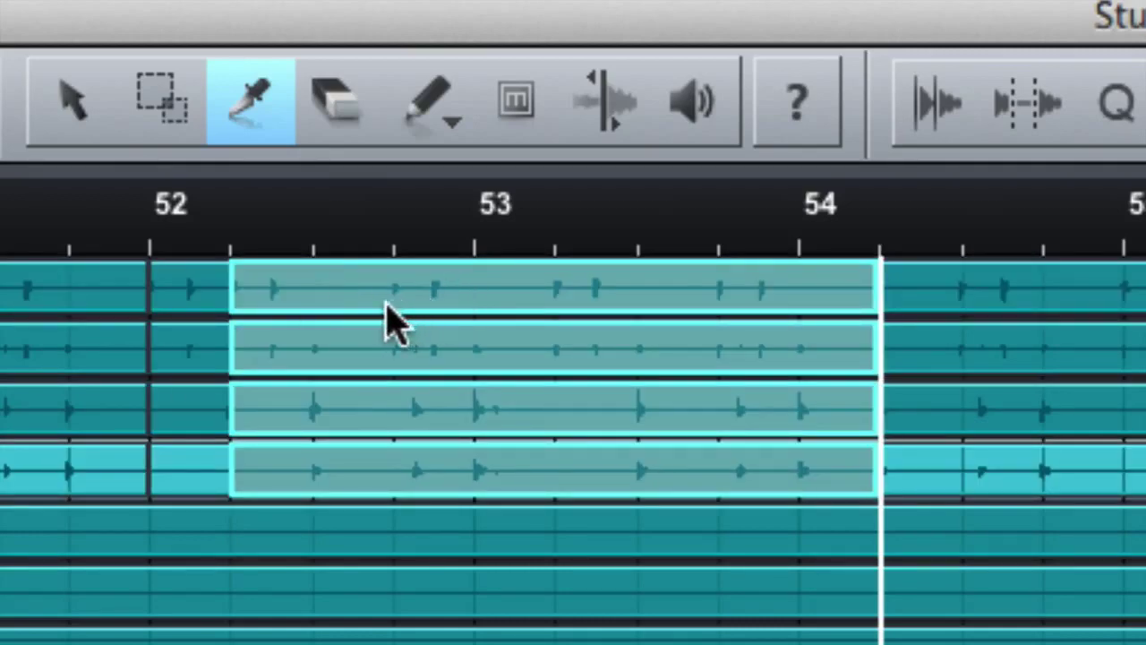
key("ctrl+z")
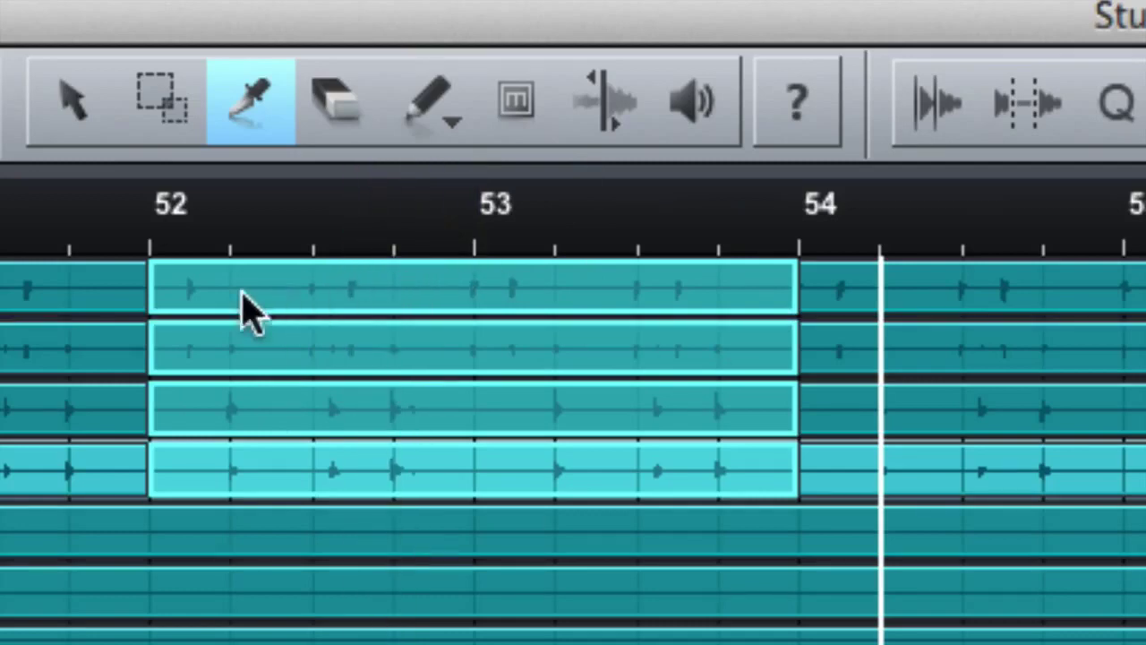
Trim the clips' starts to about 52.2, cut pieces from two clips, then undo every edit
left_click_drag(148, 322, 268, 329)
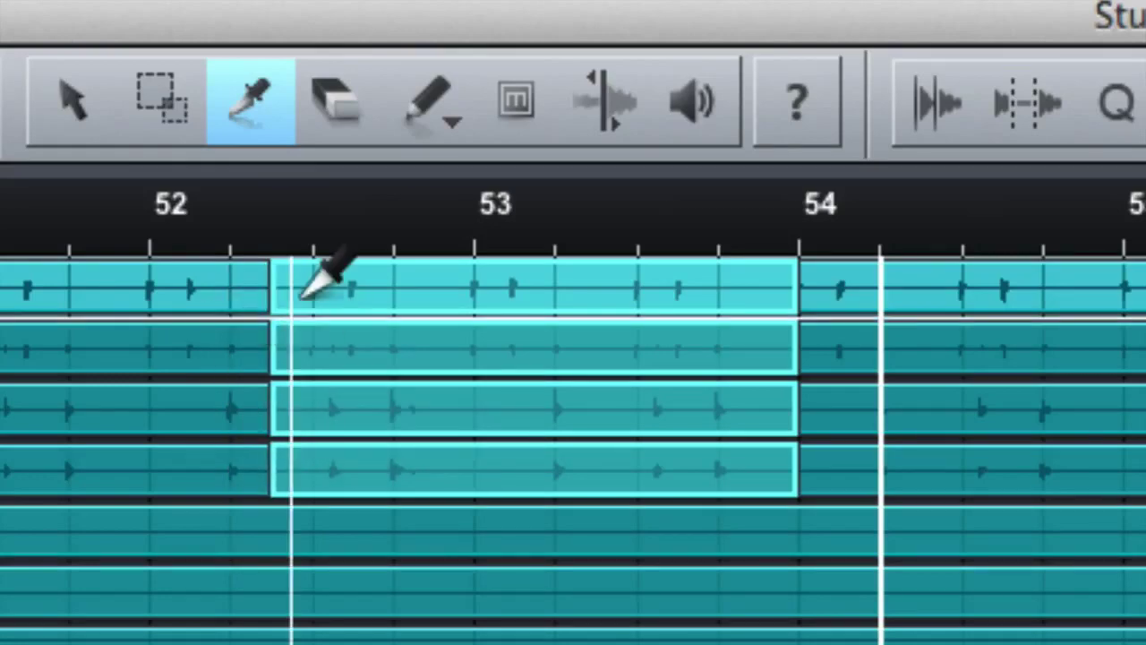
left_click(212, 289)
left_click(195, 324)
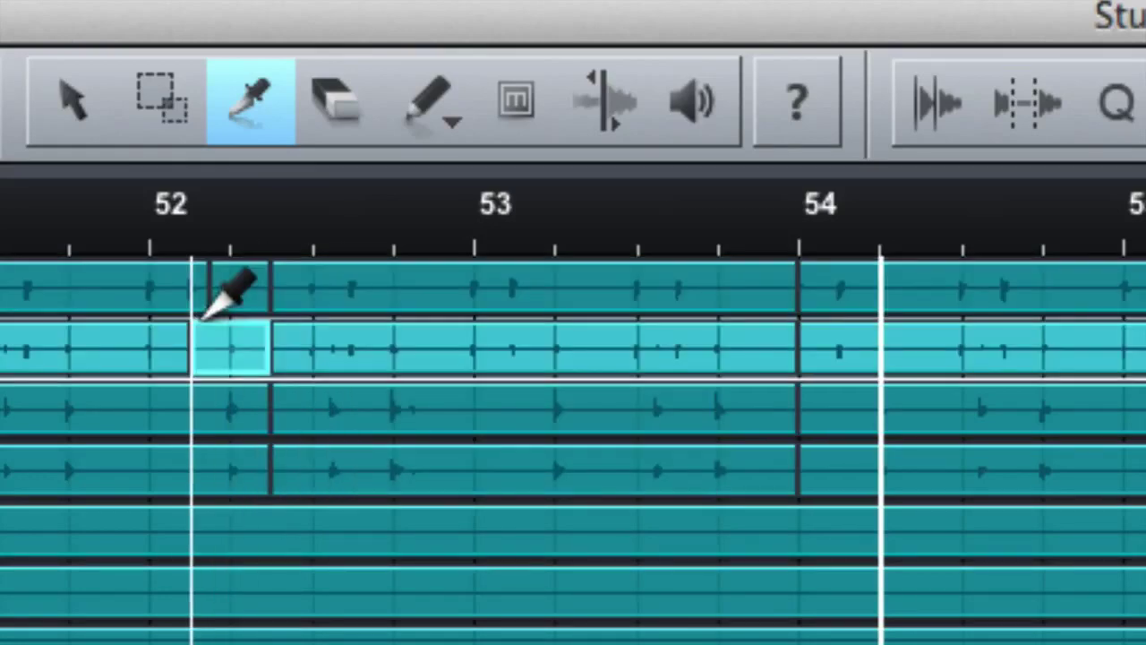
key("super+z")
key("super+z")
key("super+z")
key("super+z")
key("super+z")
key("super+z")
key("super+z")
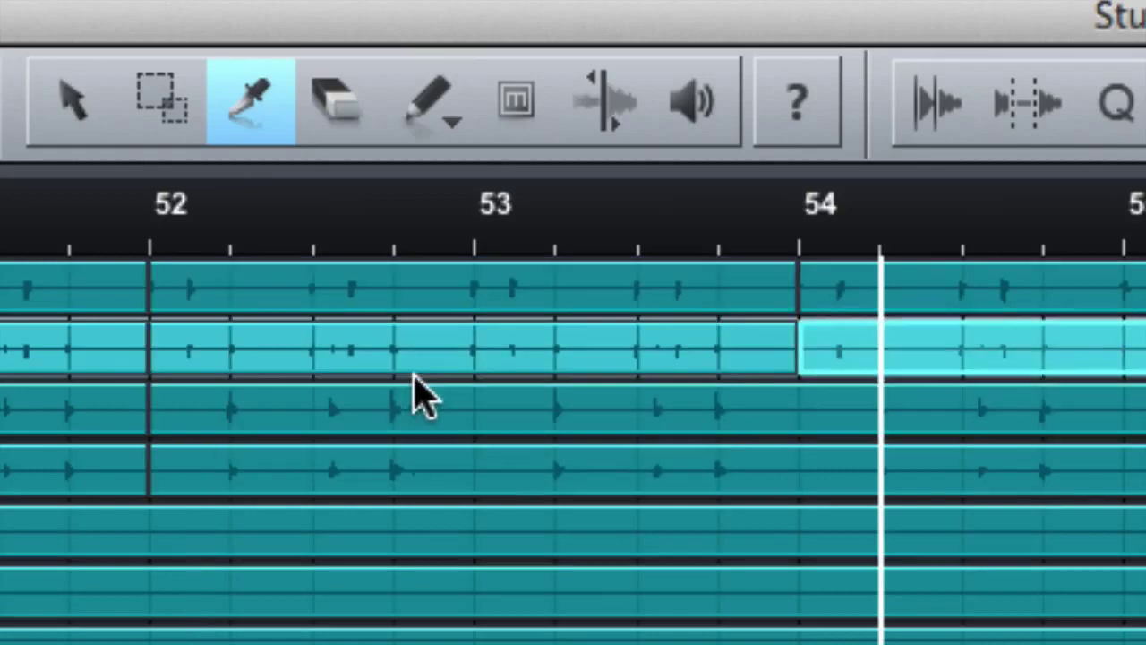
key("super+z")
key("super+z")
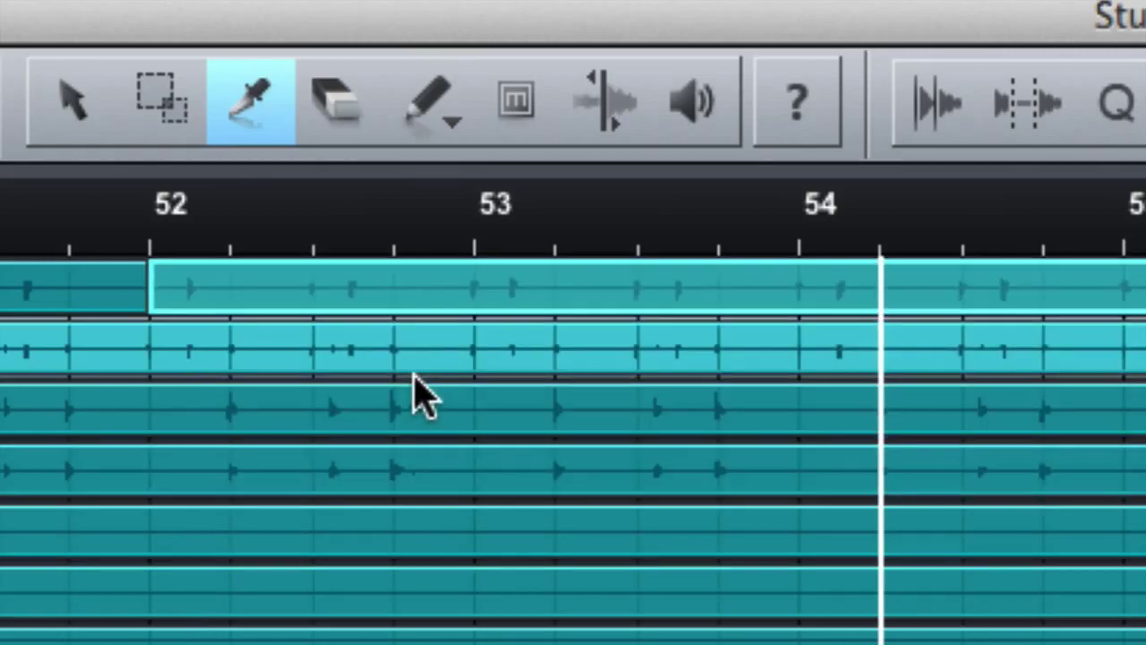
key("super+z")
key("1")
key("super+z")
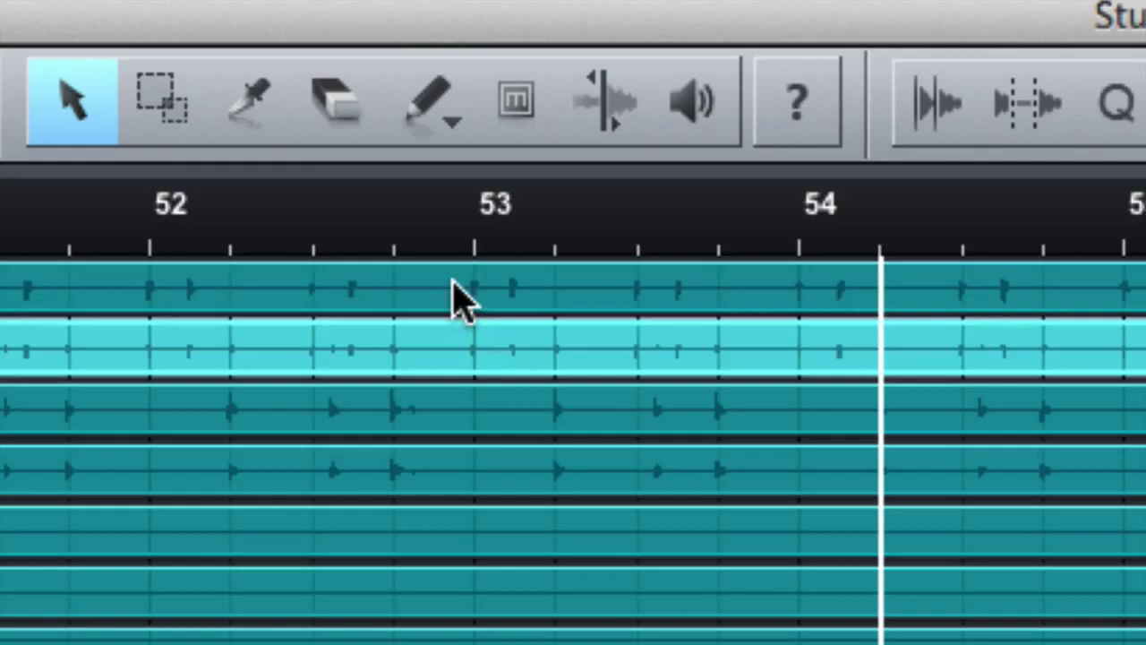
Zoom the view to fill it with the top track's clip, then mark and clear a range at bar 53
left_click(457, 300)
key("z")
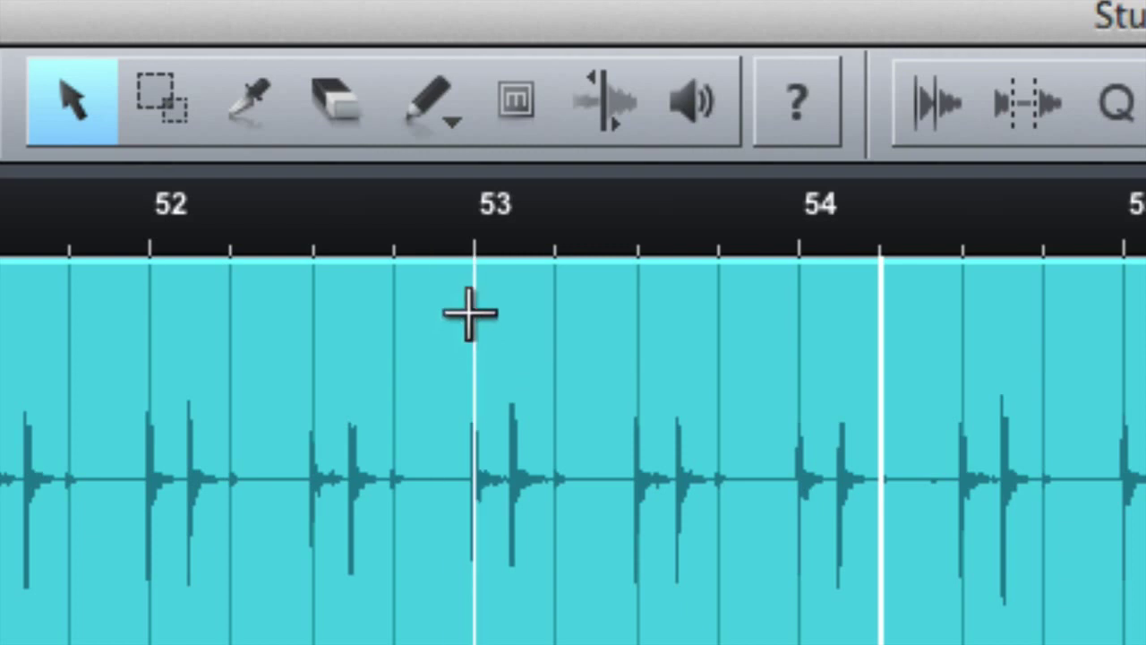
left_click_drag(474, 312, 642, 336)
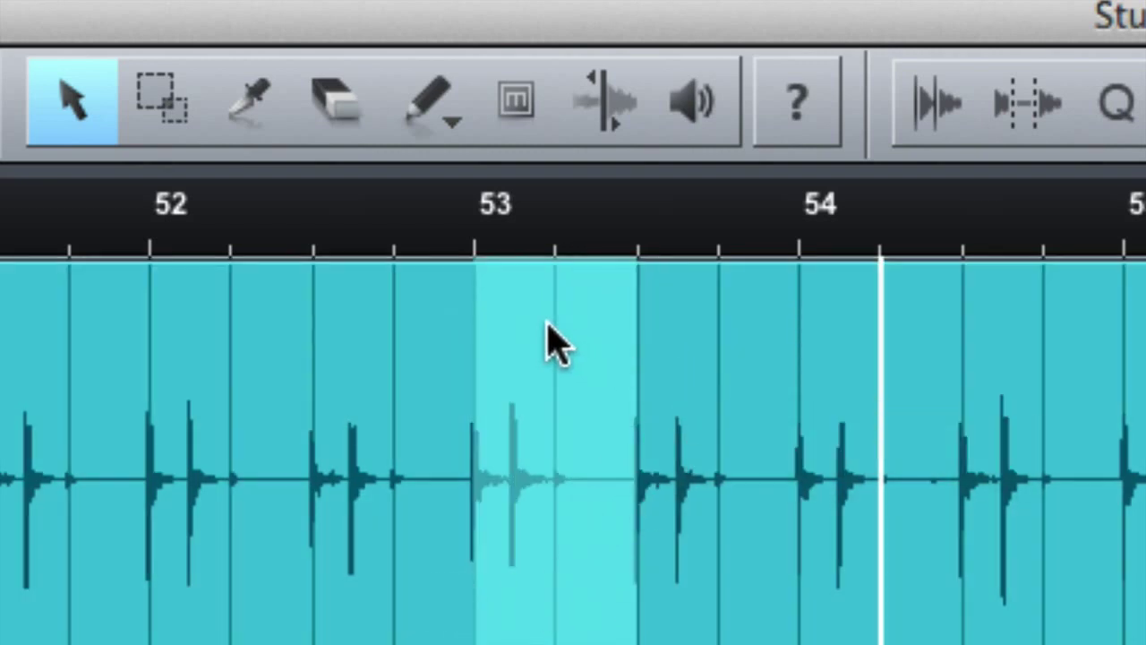
left_click(277, 327)
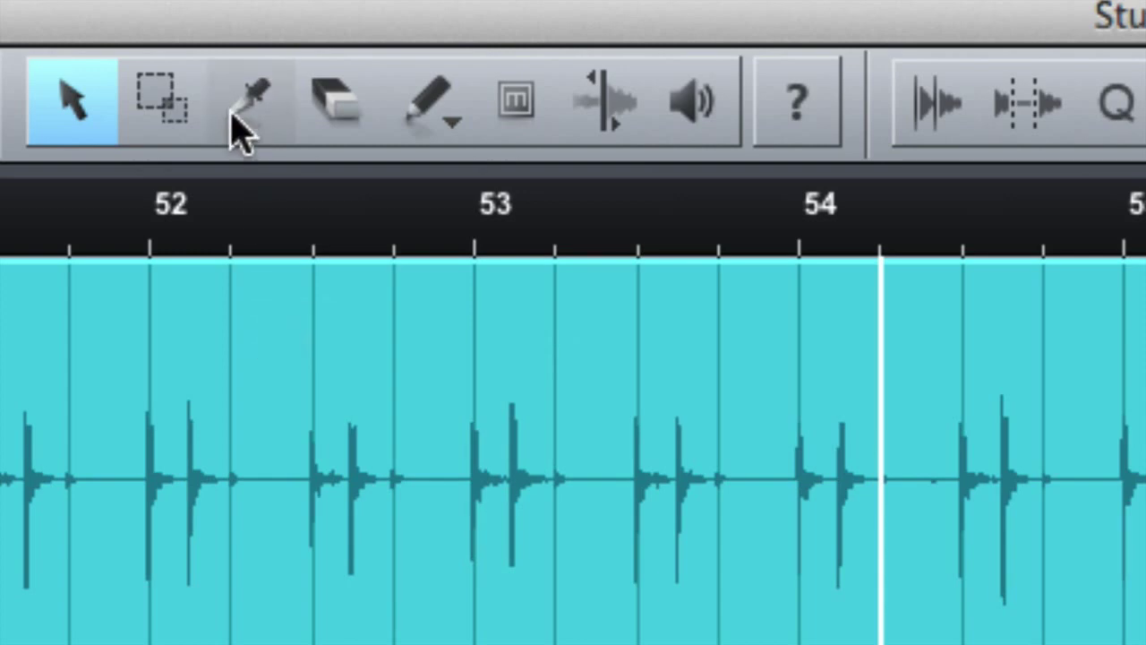
left_click(276, 121)
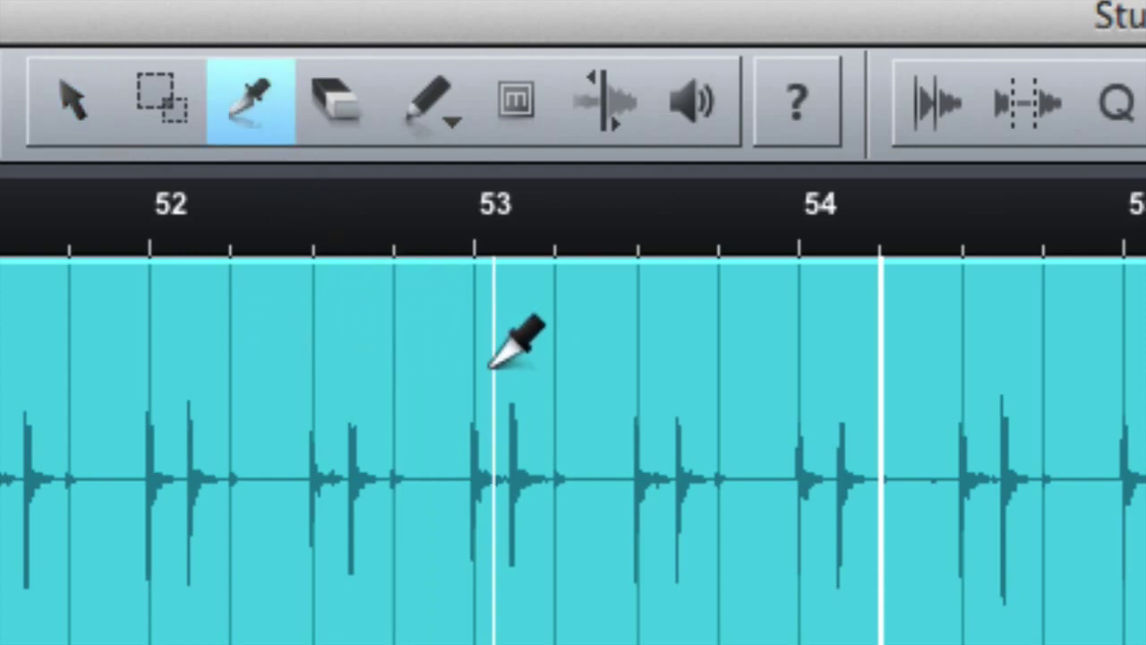
key("1")
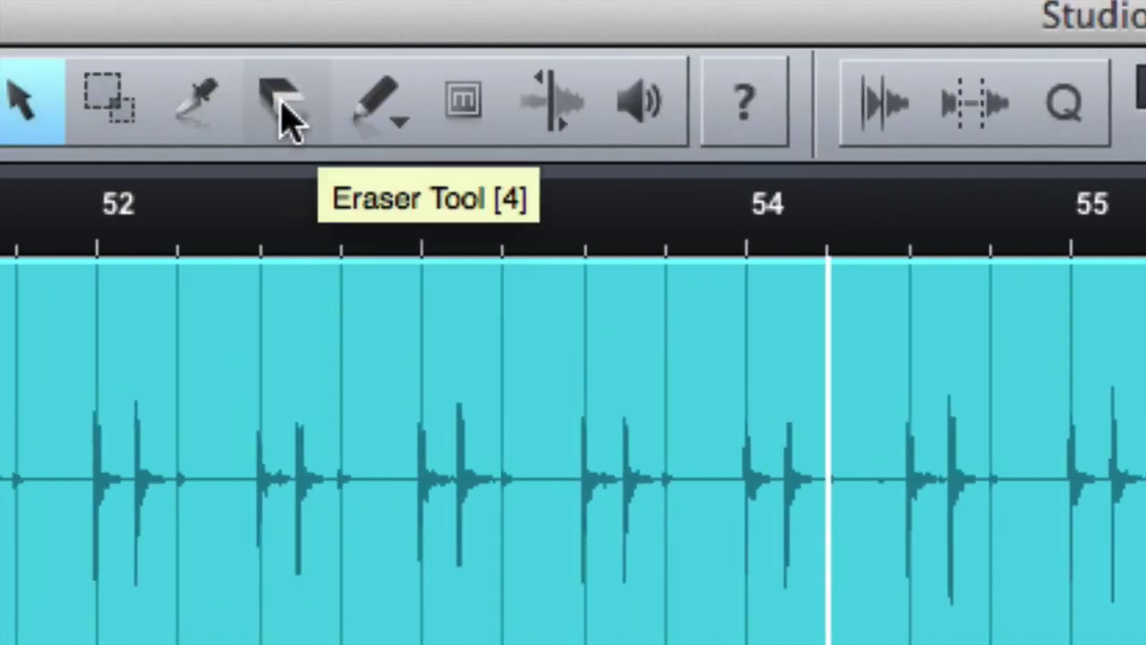
Erase the zoomed audio clip, undo it, then return to the Arrow tool and zoom out with Shift+W
left_click(283, 107)
left_click(484, 376)
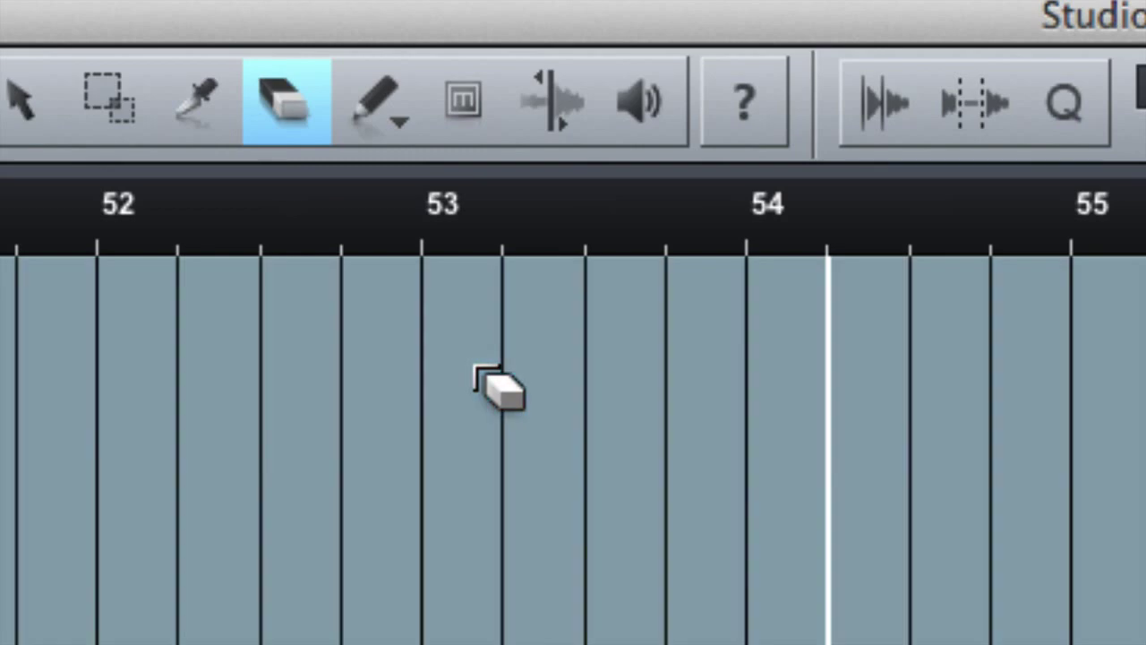
key("ctrl+z")
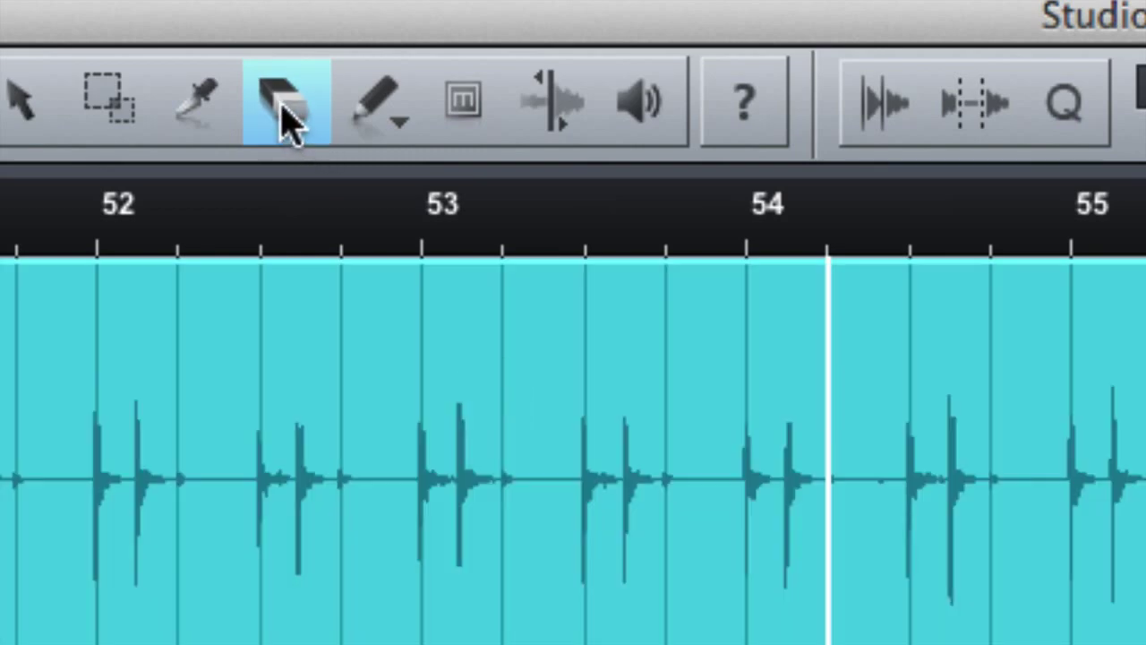
left_click(33, 106)
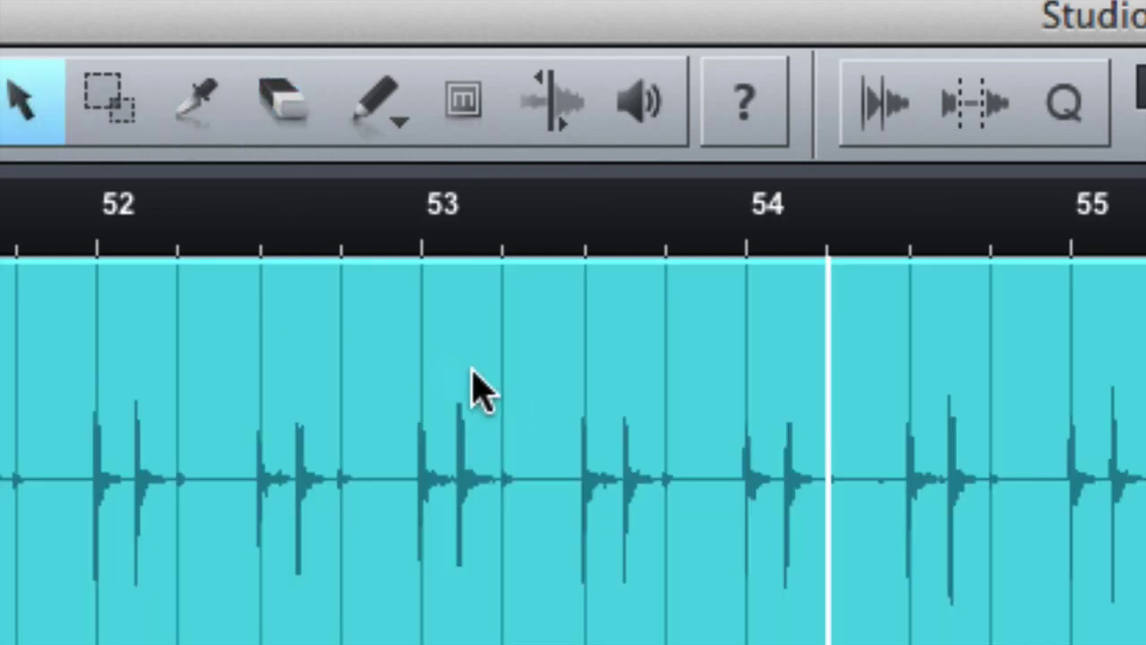
key("shift+w")
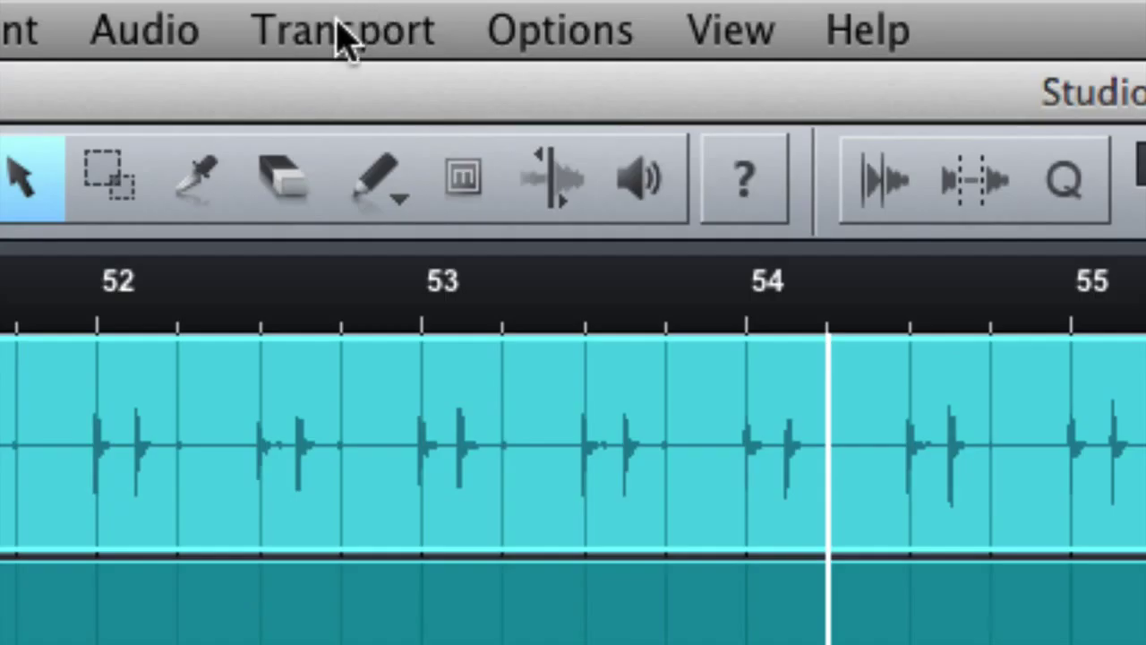
Pick the pencil tool and browse its shapes: Freehand, Line, Parabola, Square, Triangle, Saw, Sine
left_click(379, 184)
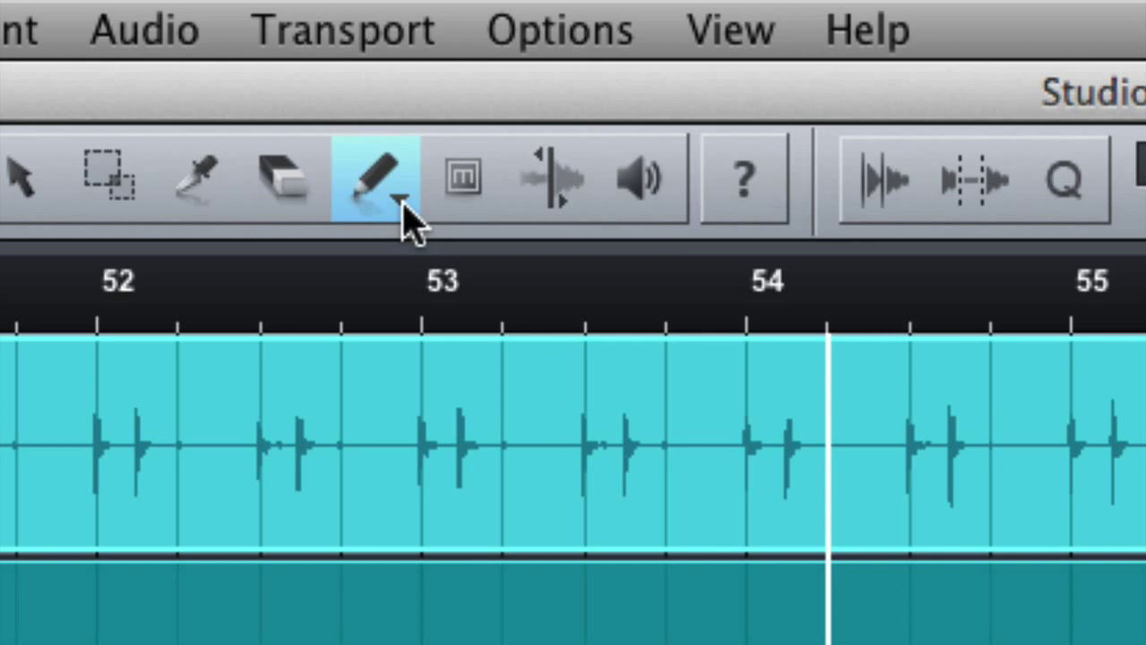
left_click(400, 199)
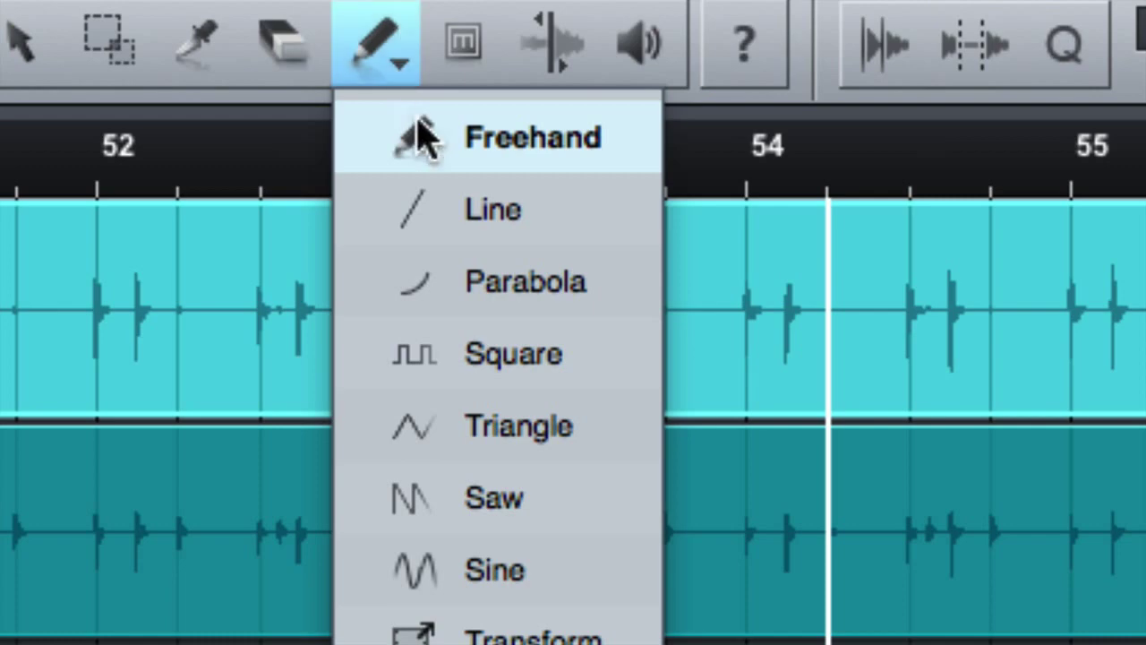
left_click(395, 57)
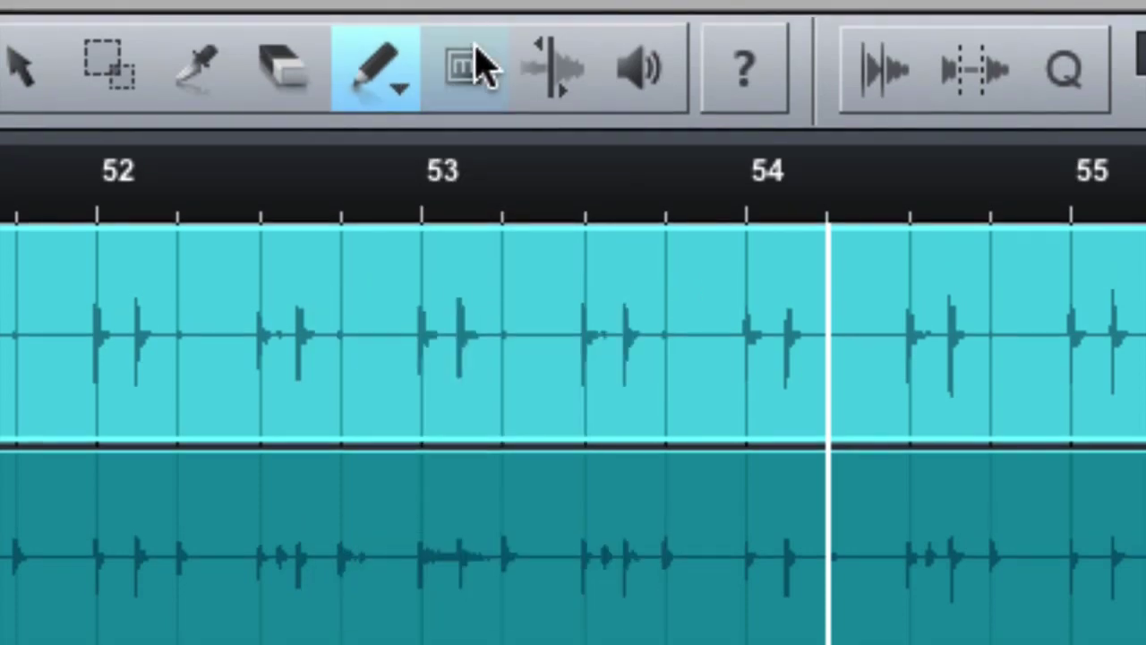
Mute and then unmute the upper audio event with the Mute tool
left_click(473, 40)
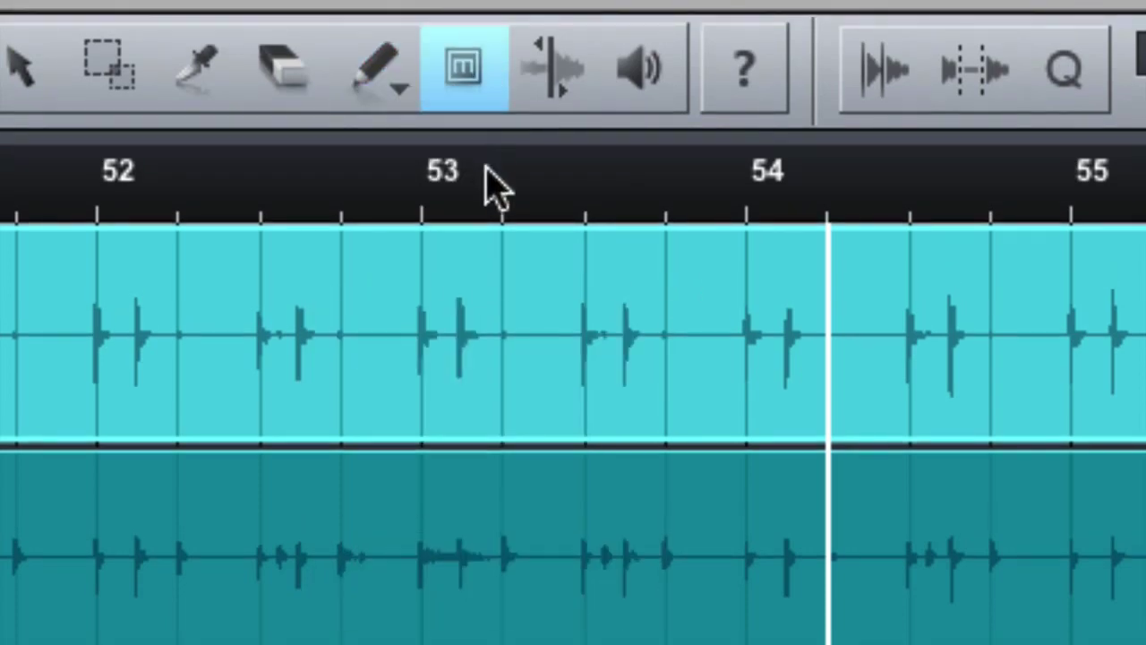
left_click(507, 298)
left_click(507, 297)
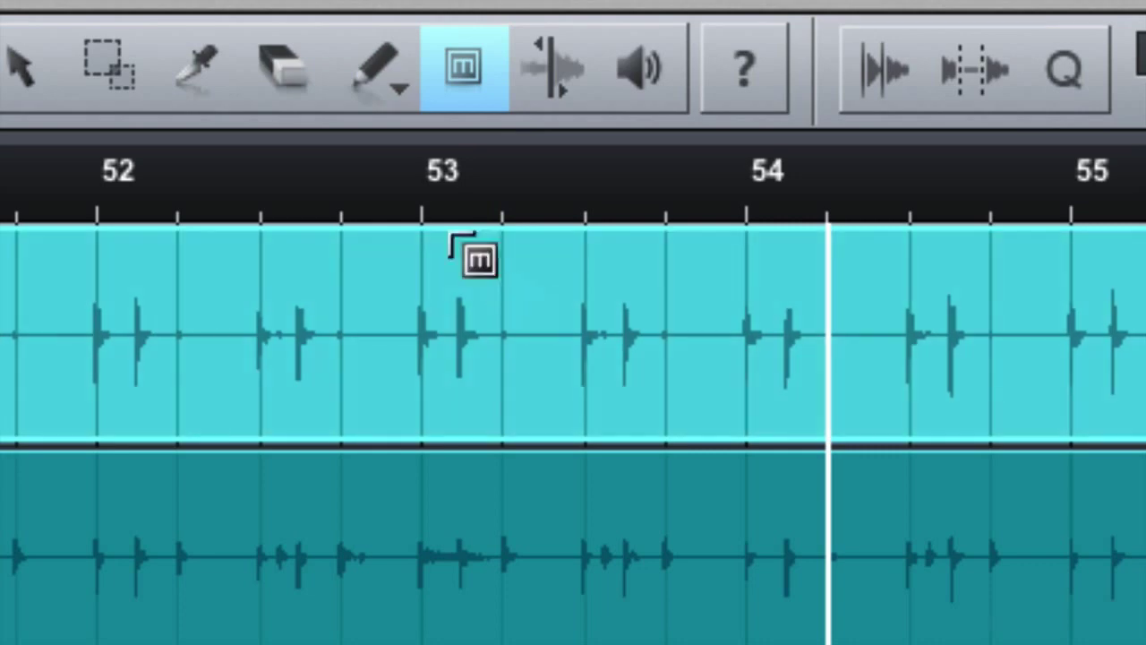
With the Arrow tool, select the upper event and toggle its mute using Shift+M
left_click(31, 78)
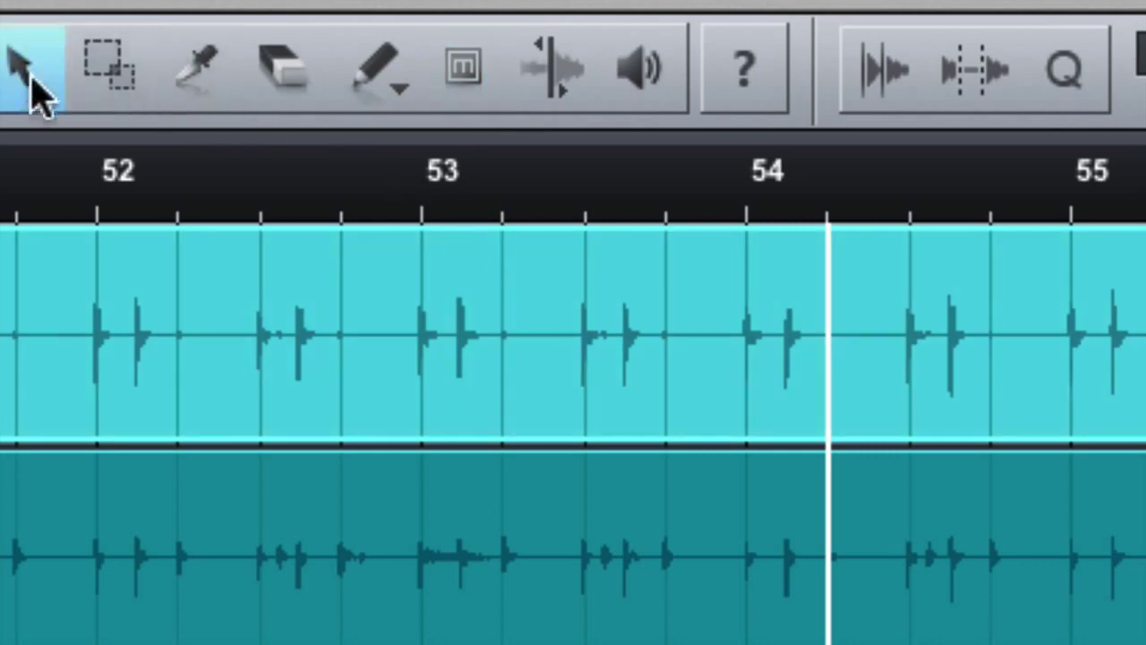
left_click(543, 492)
left_click(537, 419)
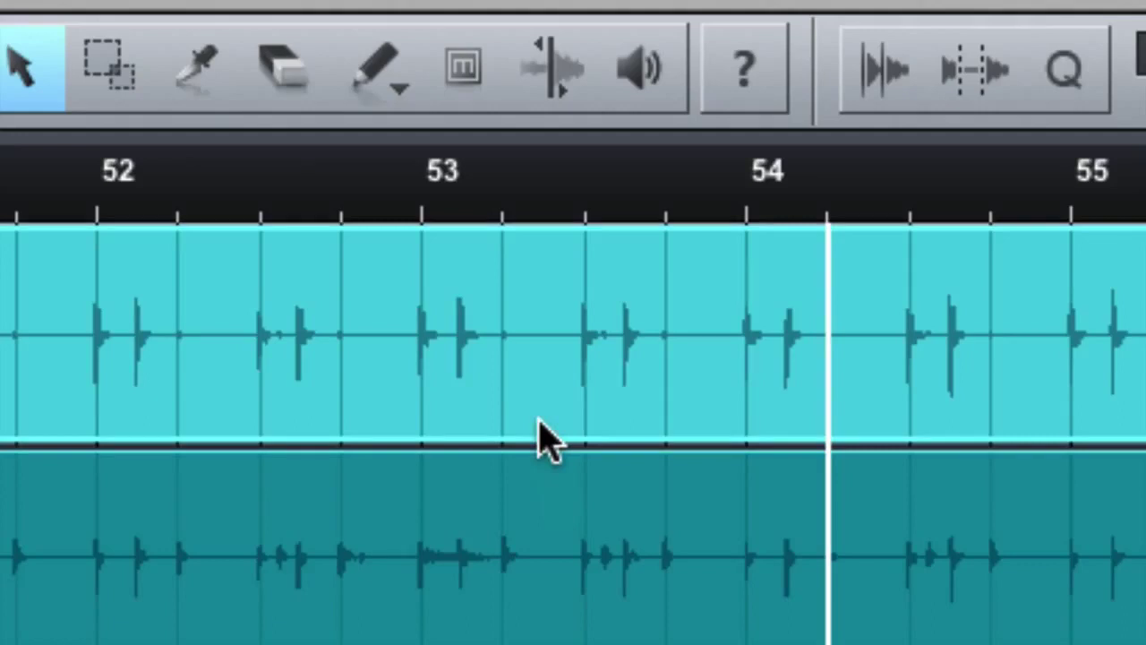
key("shift+m")
key("shift+m")
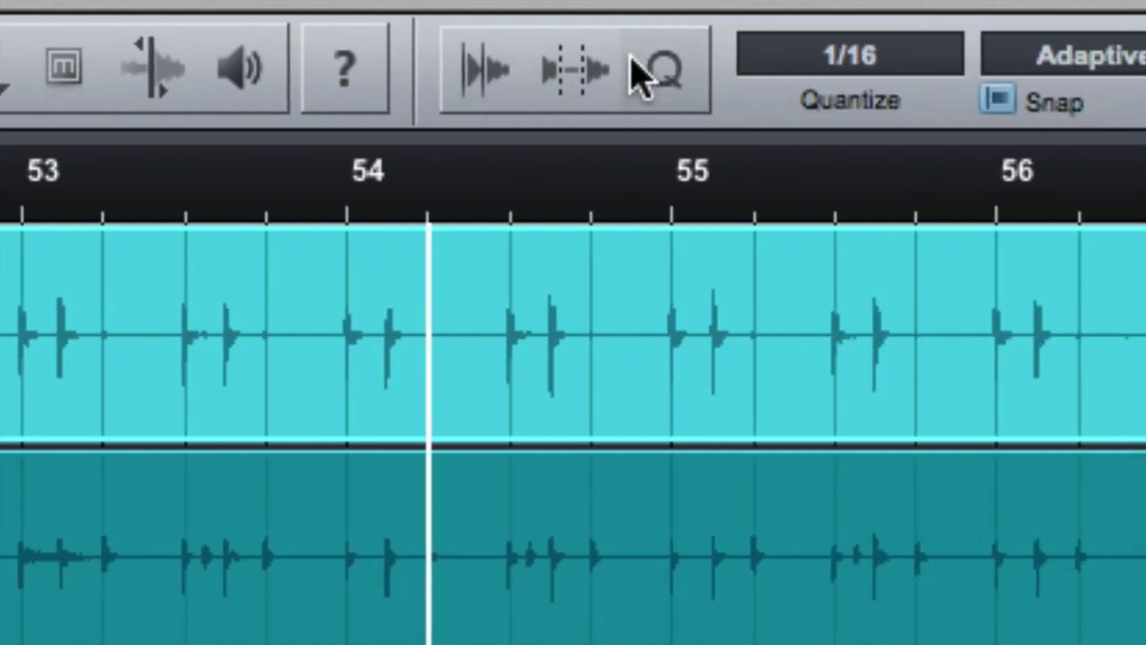
Open the Quantize panel, view the Strip Silence and Audio Bend panels, then return to Quantize
left_click(667, 72)
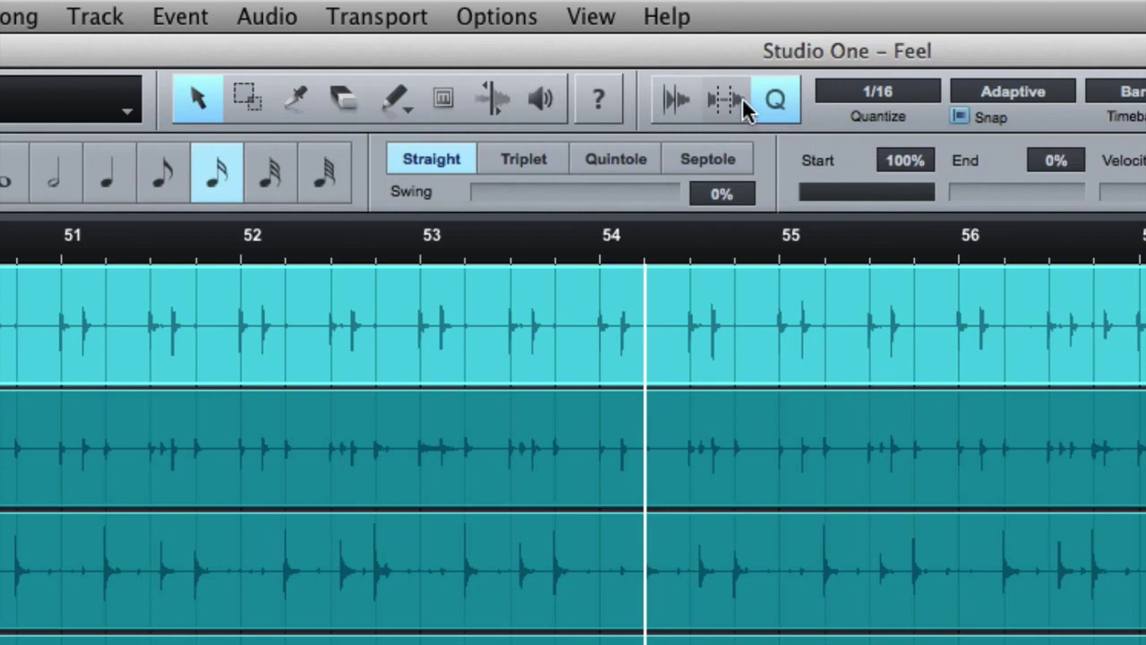
left_click(736, 102)
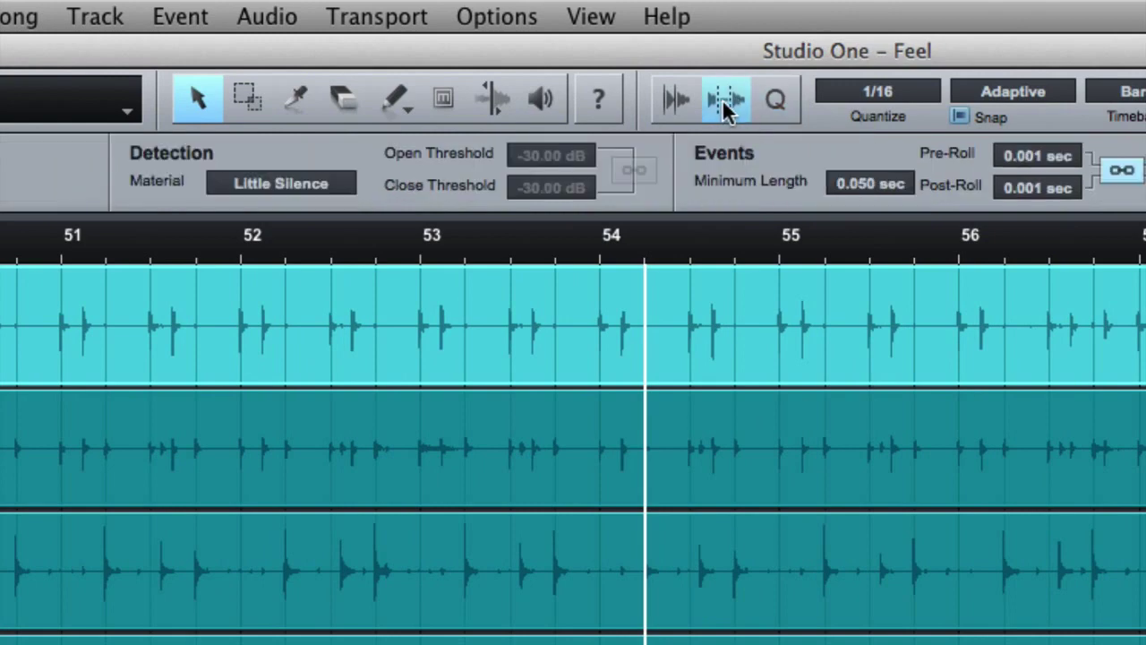
left_click(677, 103)
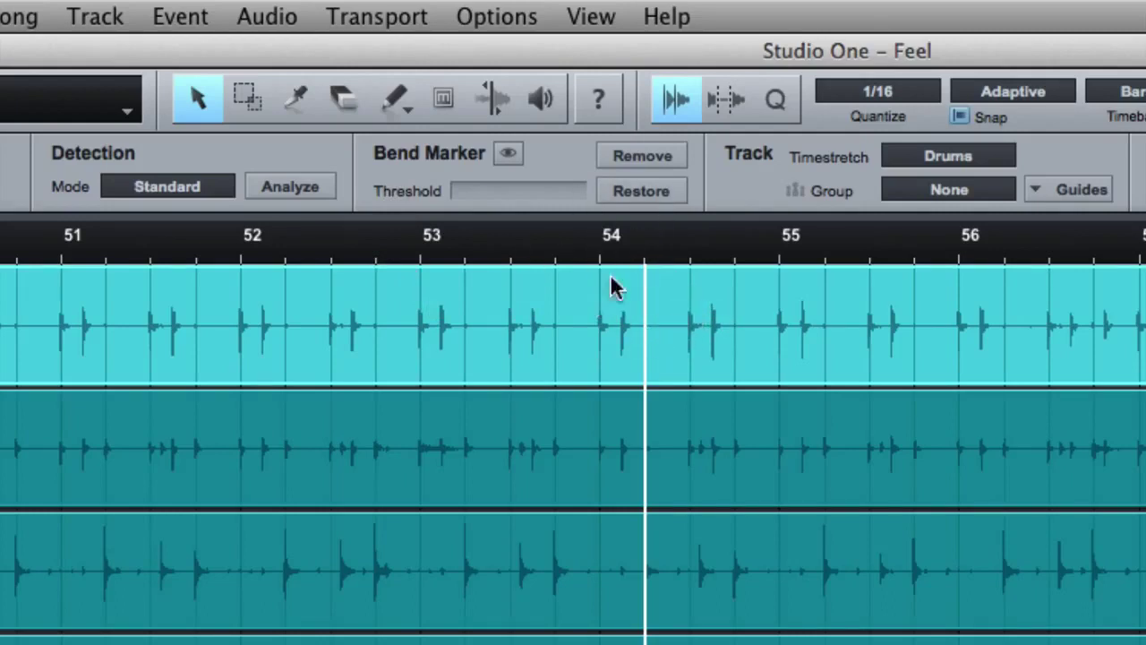
left_click(775, 98)
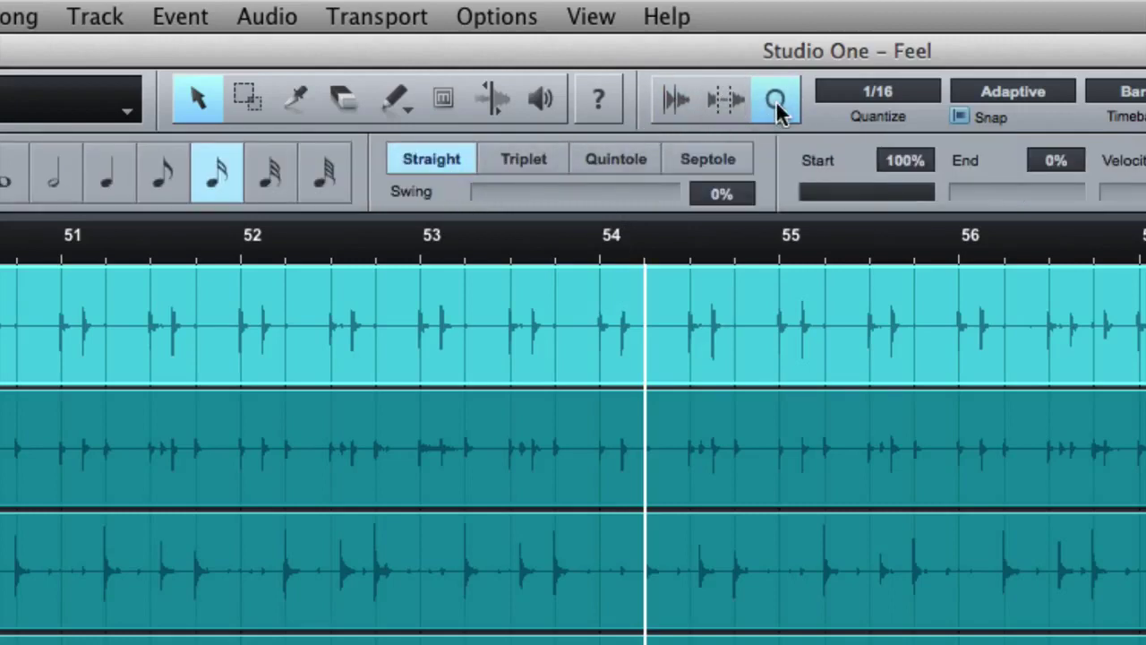
Analyze the kick track's transients and apply Audio Bend Quantize, then undo it and zoom out
left_click(681, 101)
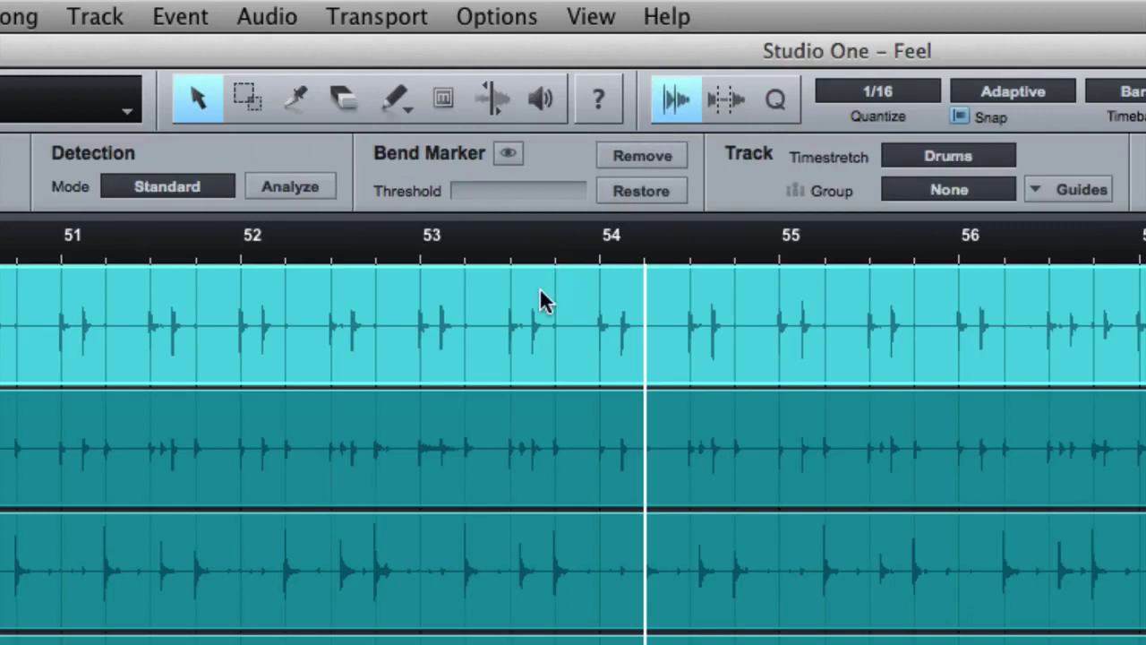
left_click(261, 183)
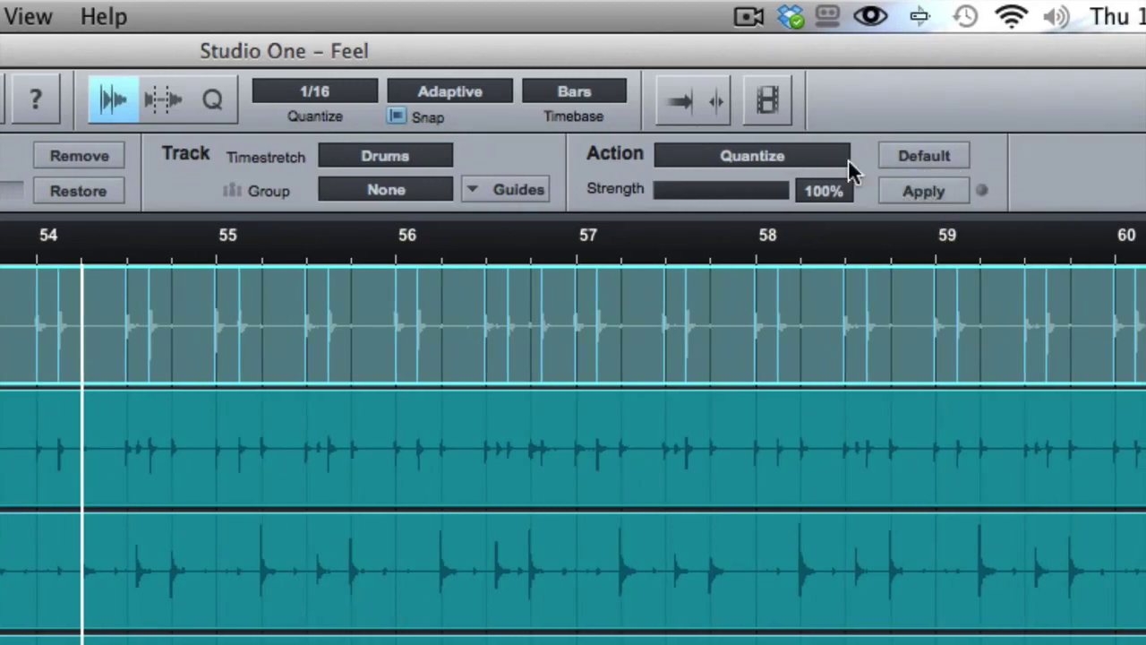
left_click(927, 193)
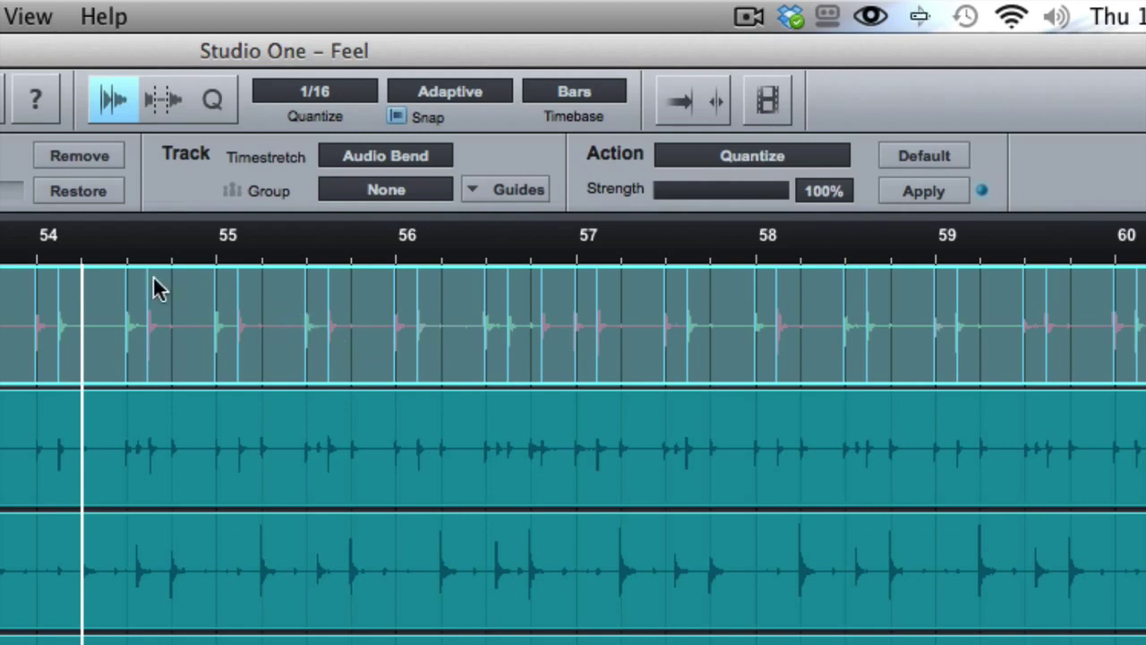
key("super+z")
scroll(378, 337, "left", 5)
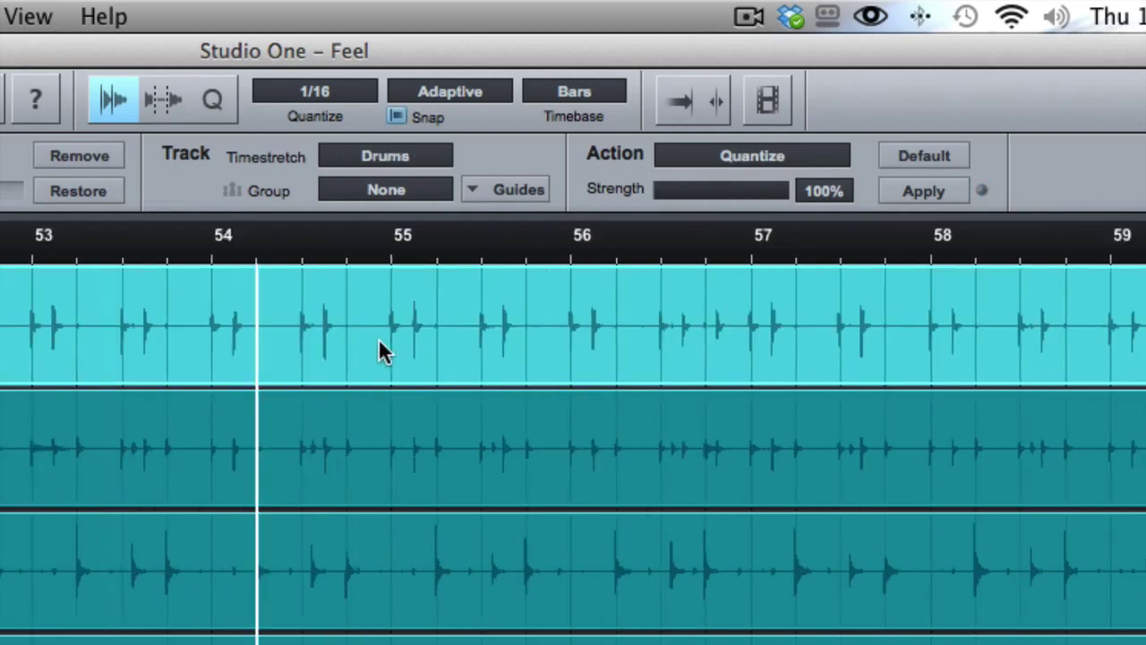
left_click_drag(414, 247, 412, 212)
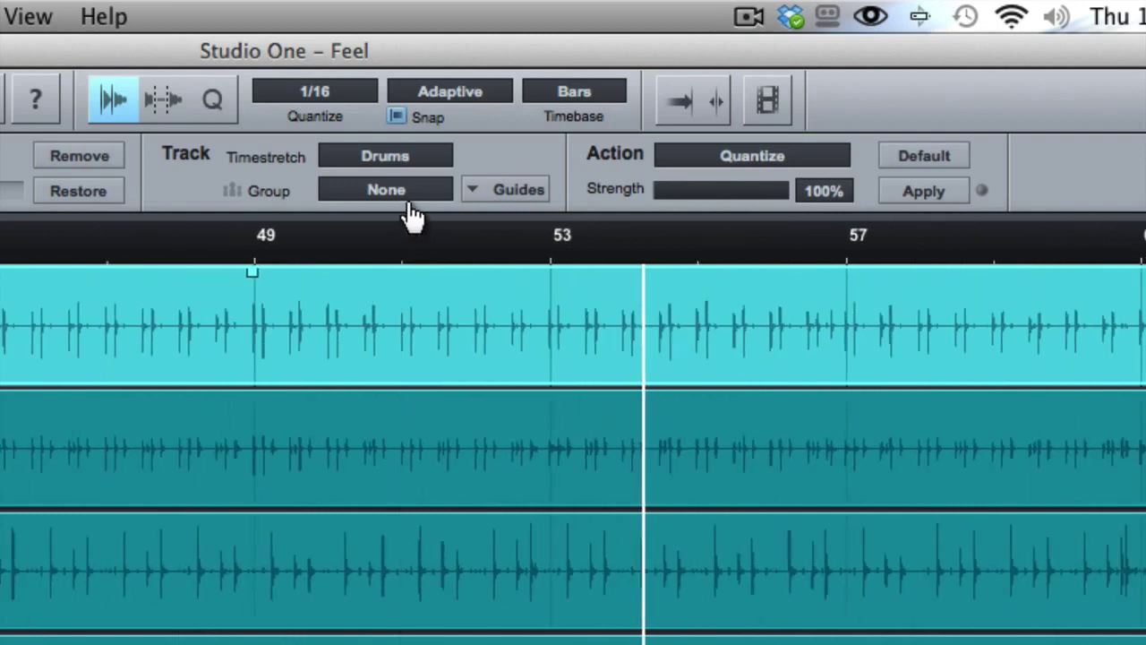
Hide the Audio Bend panel and set quantize to 1/32, then back to 1/16
left_click(123, 107)
left_click(331, 89)
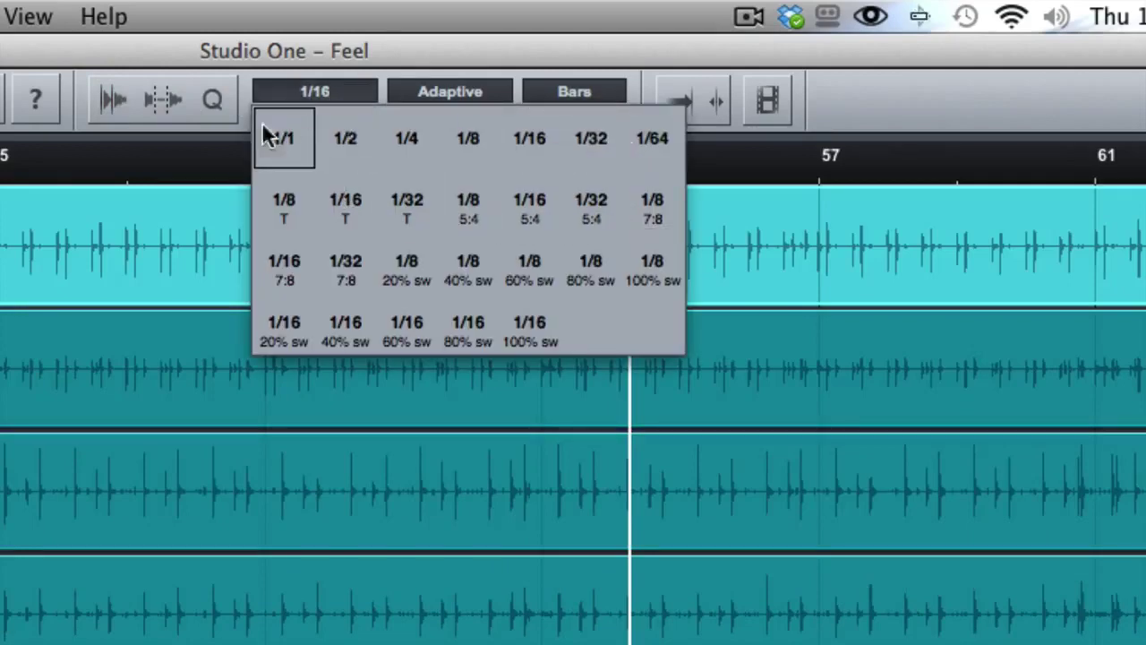
left_click(185, 260)
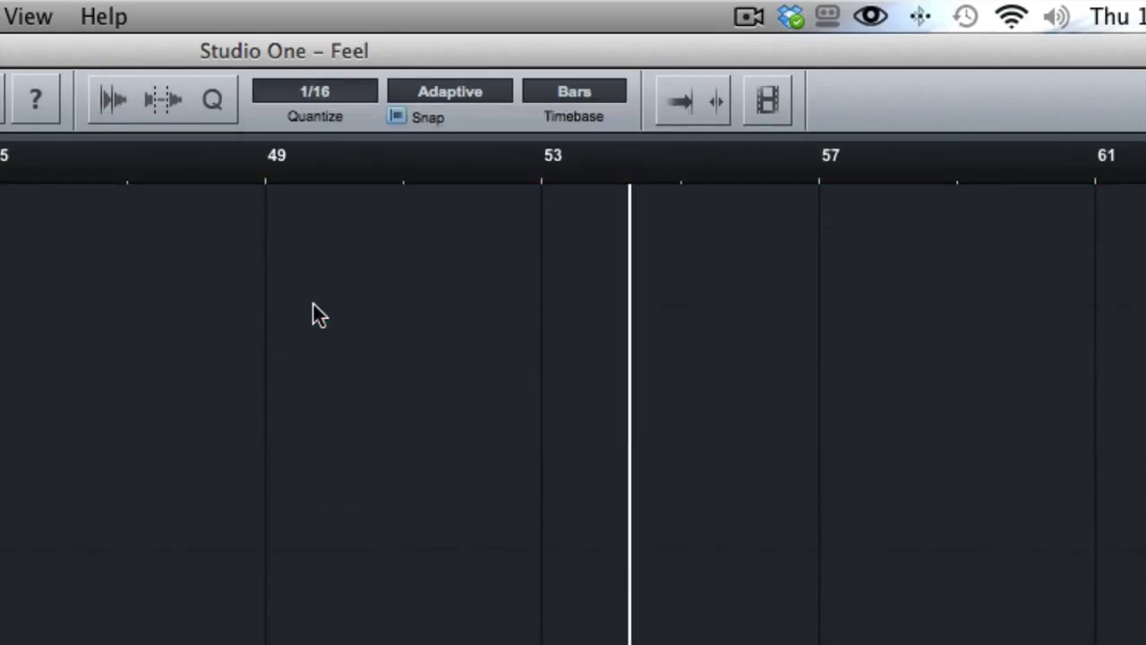
left_click(347, 97)
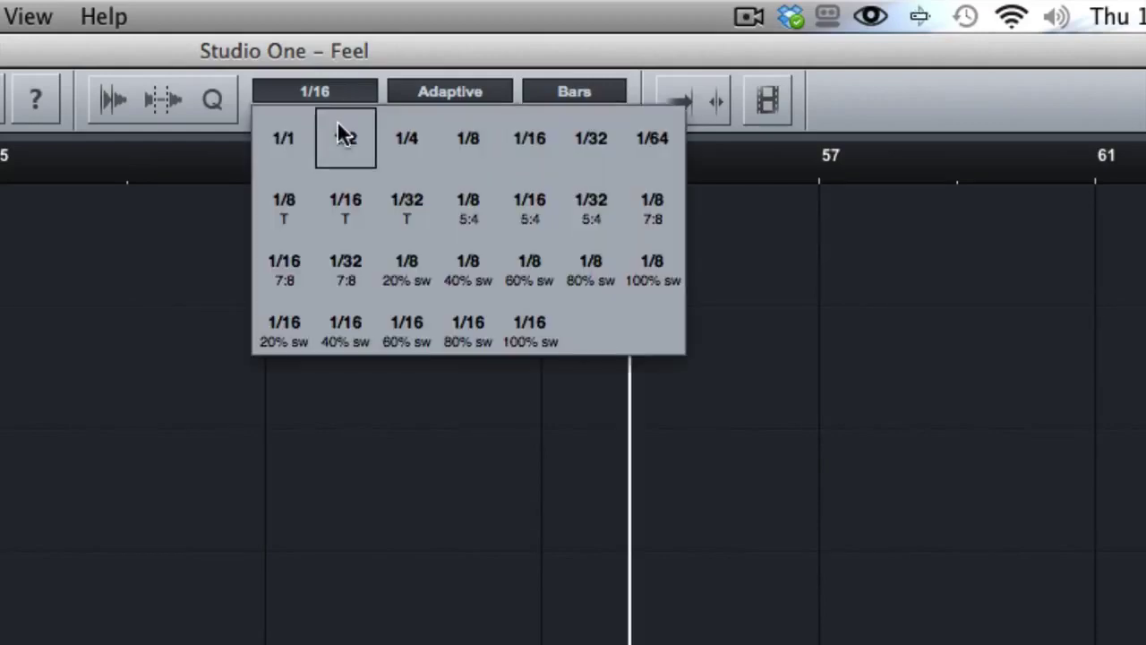
left_click(605, 143)
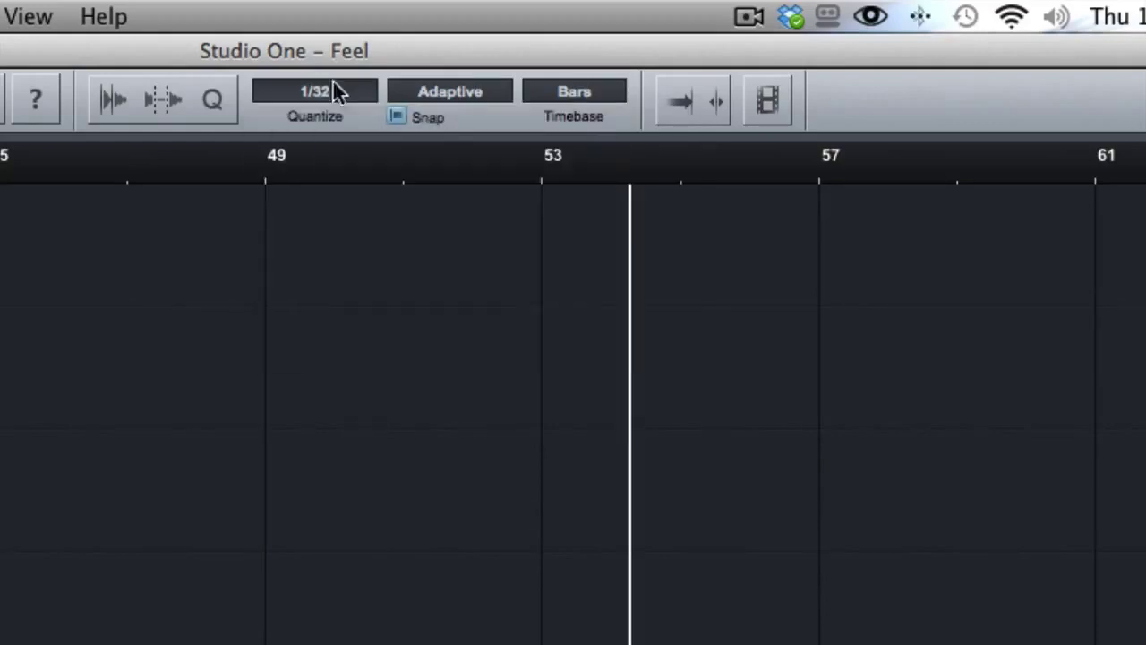
left_click(278, 87)
left_click(545, 146)
Bring up the Snap mode dropdown choices
left_click(448, 92)
left_click(432, 70)
left_click(433, 85)
Set Snap to Bar, place the playhead at bar 49 and turn snapping on
left_click(444, 153)
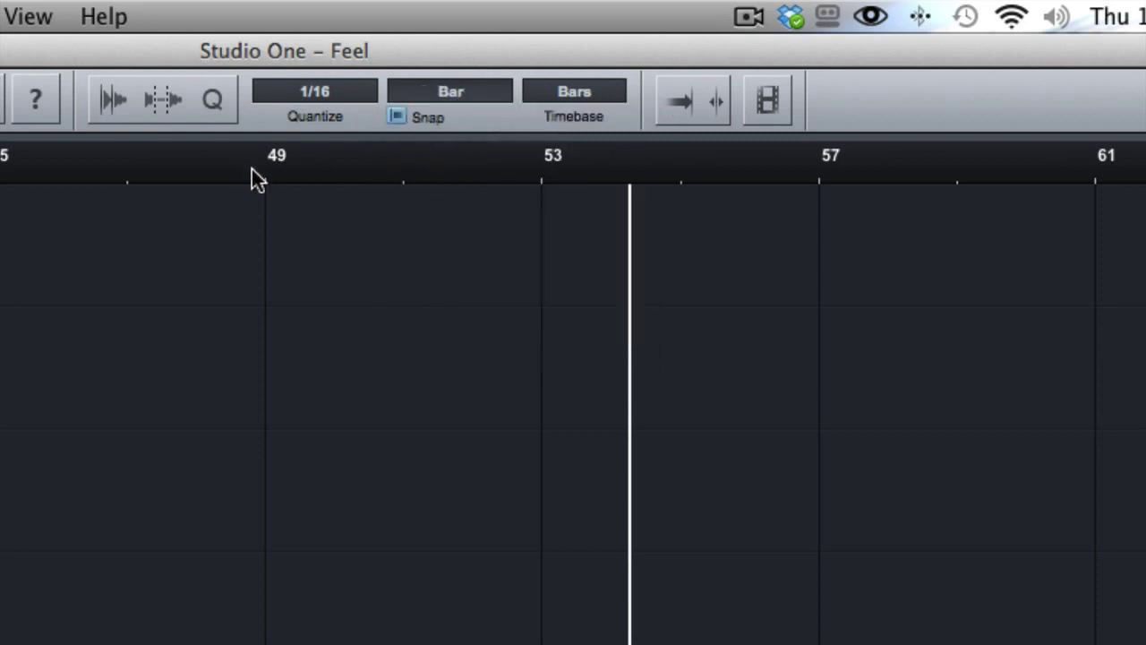
left_click(261, 238)
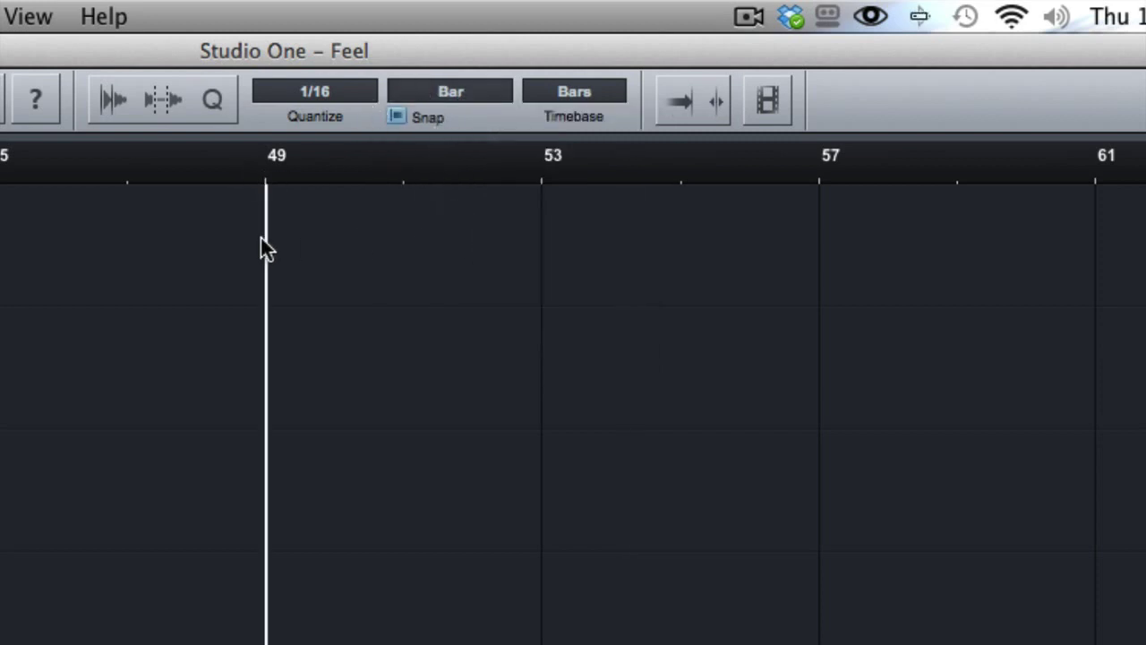
left_click(395, 116)
Return the snap mode to Adaptive and zoom in around bar 49
left_click(316, 92)
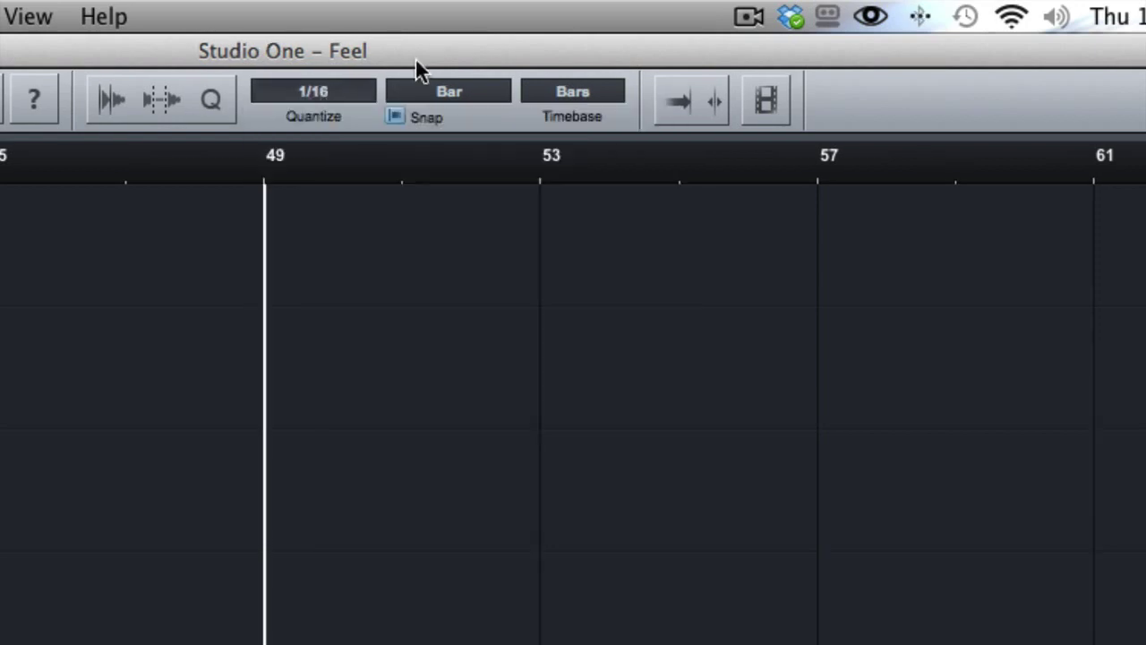
left_click(448, 92)
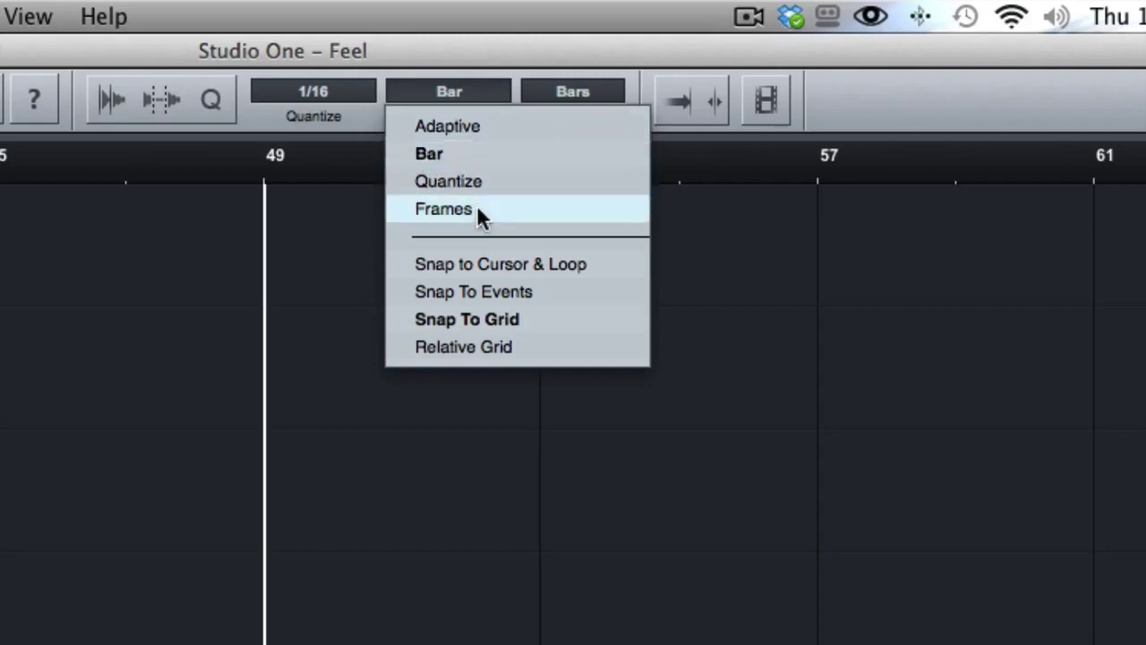
left_click(475, 126)
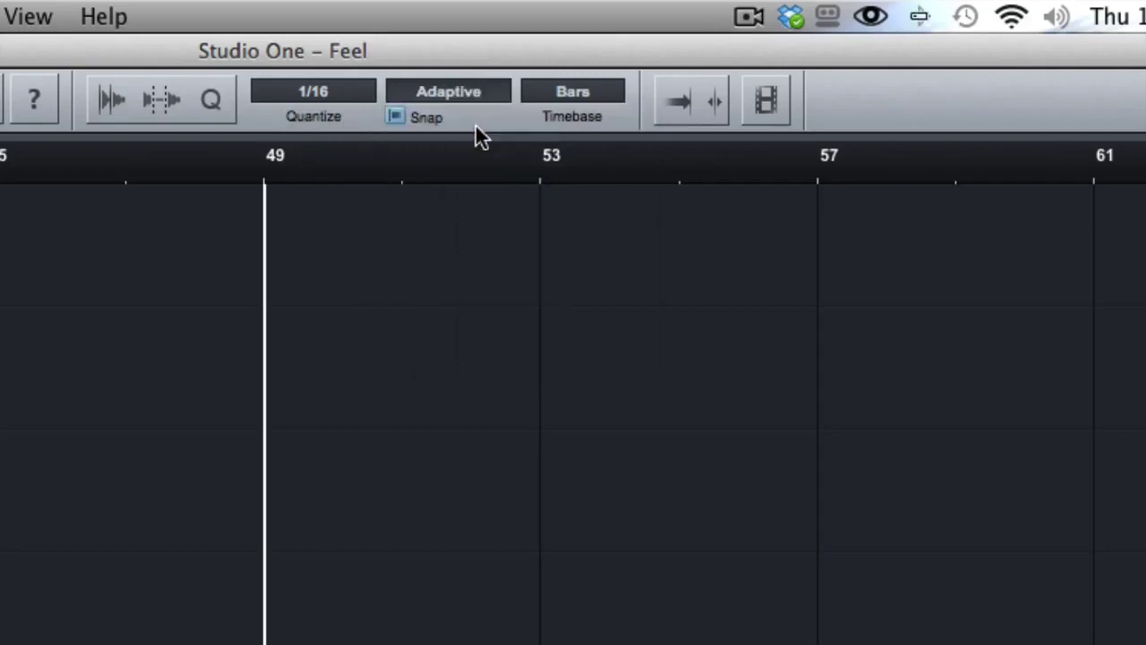
left_click_drag(271, 167, 275, 243)
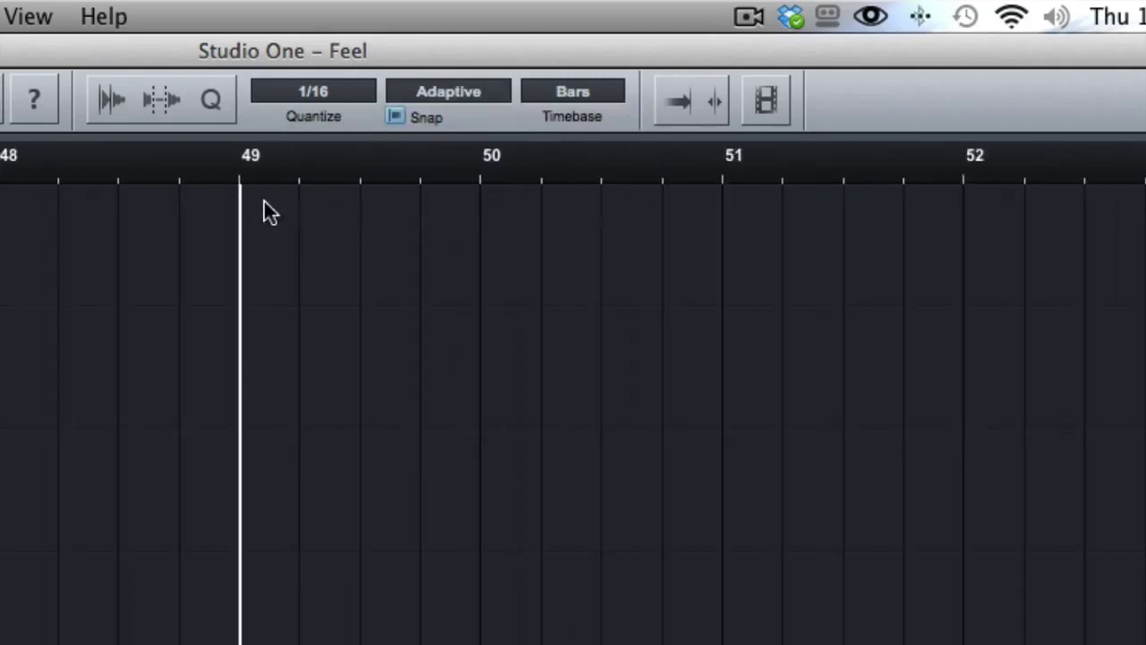
left_click_drag(254, 181, 230, 253)
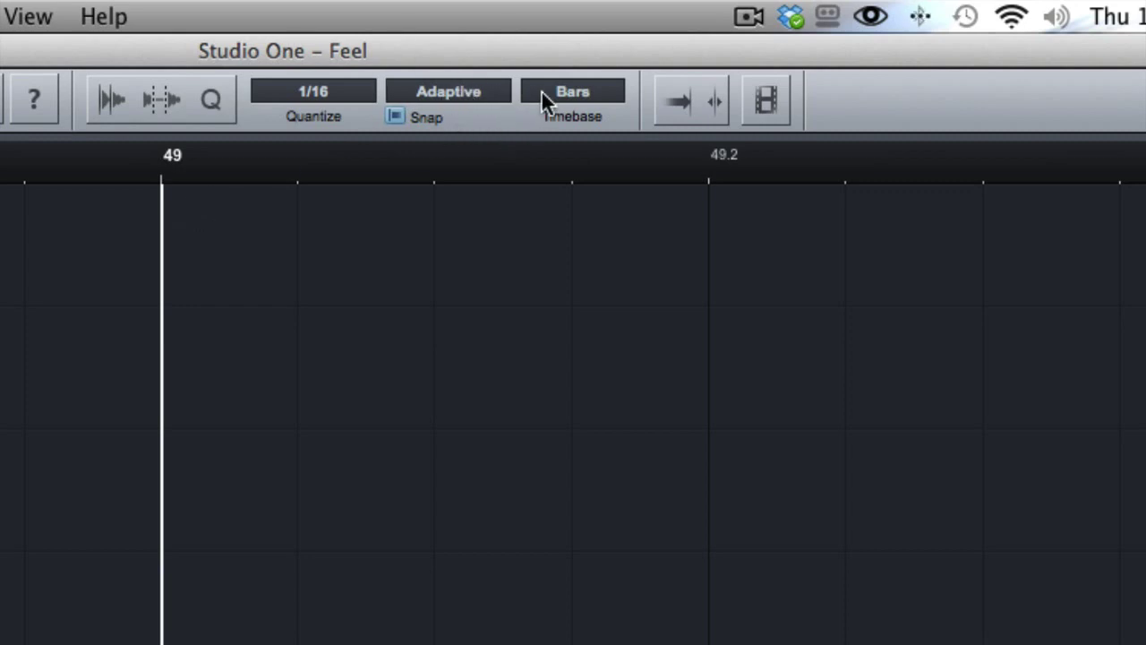
Switch the ruler timebase to Seconds and zoom out to show 2:00 to 2:30
left_click(569, 92)
left_click(571, 102)
left_click(575, 113)
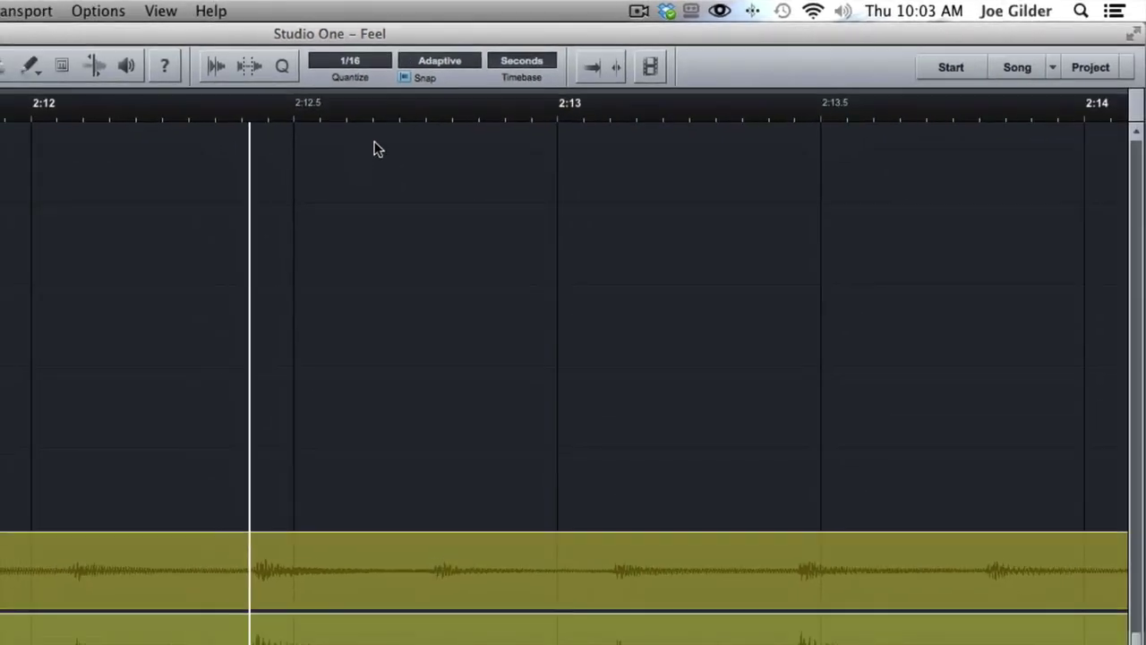
left_click_drag(465, 111, 153, 107)
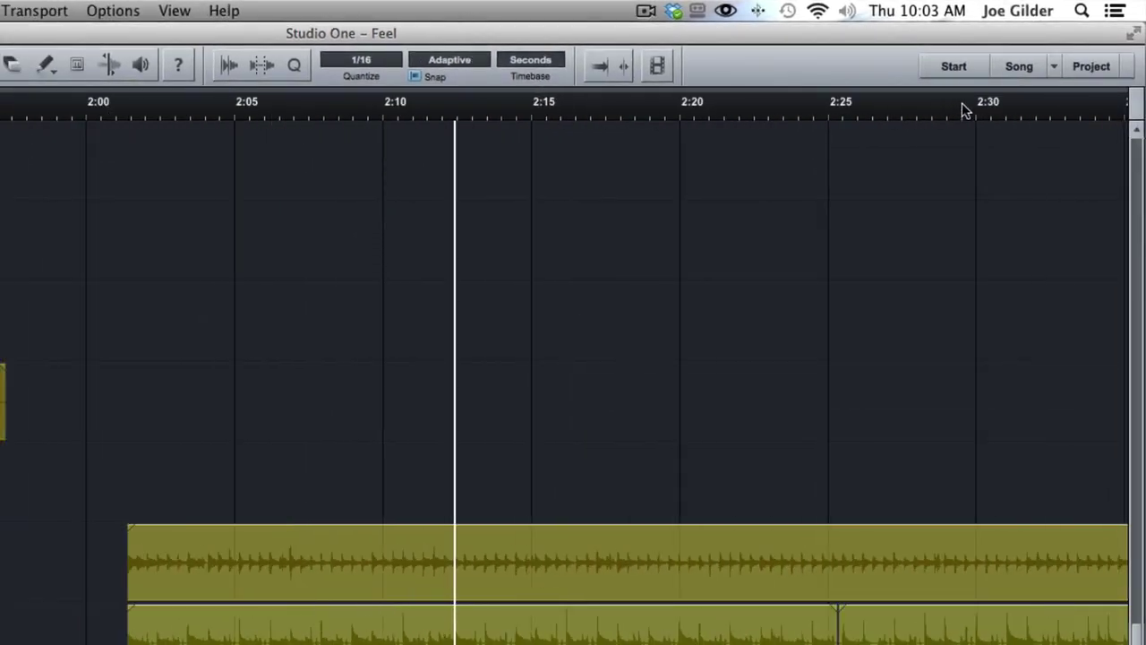
Return the ruler to Bars and zoom out to show bars 29 to 89 and more
left_click(532, 59)
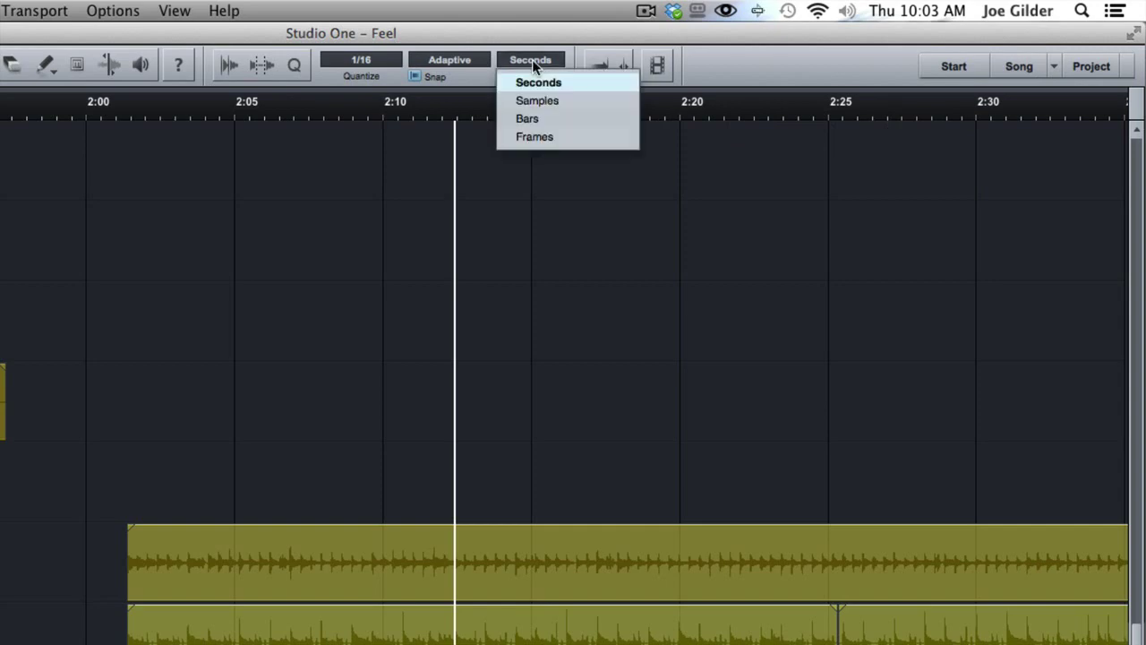
left_click(528, 117)
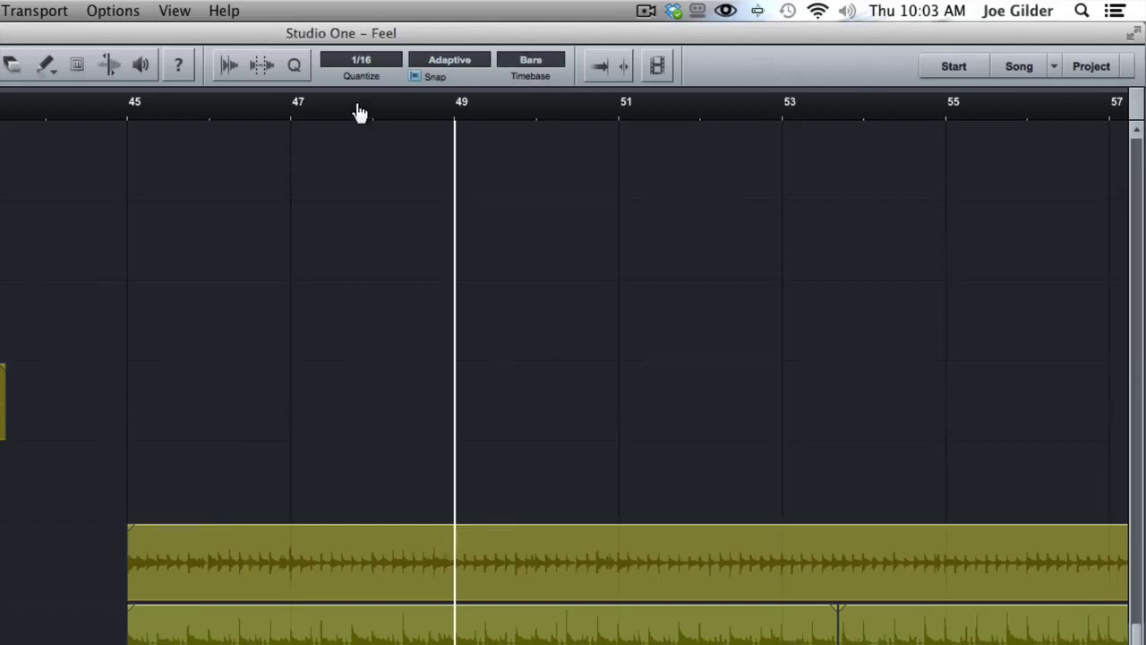
left_click_drag(355, 110, 361, 72)
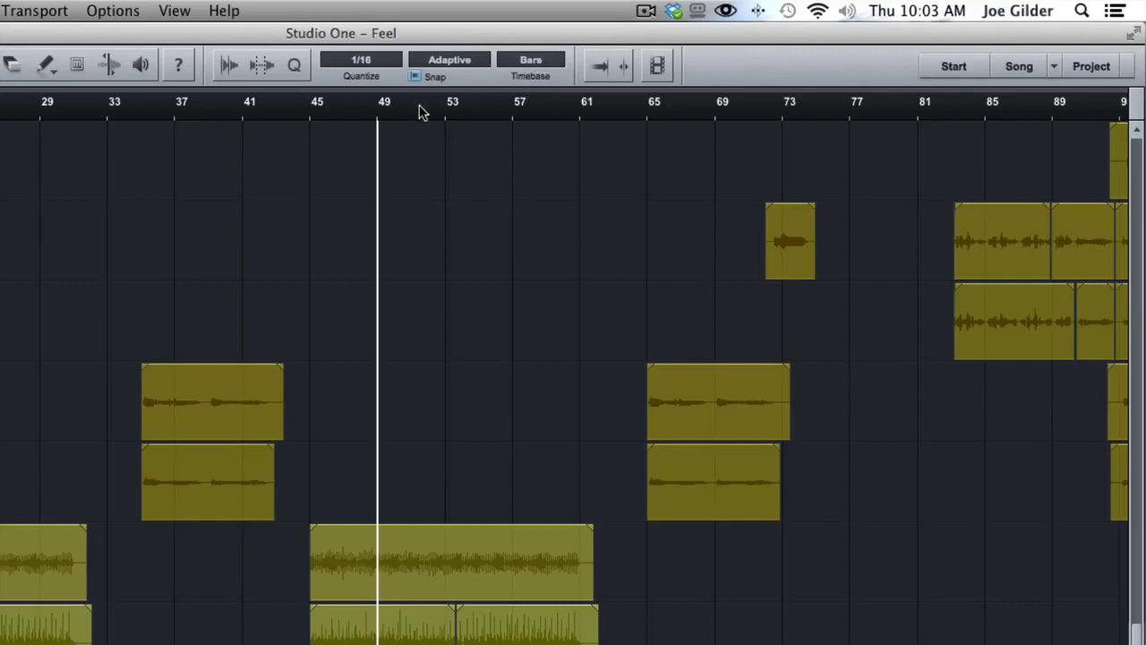
left_click_drag(423, 112, 425, 90)
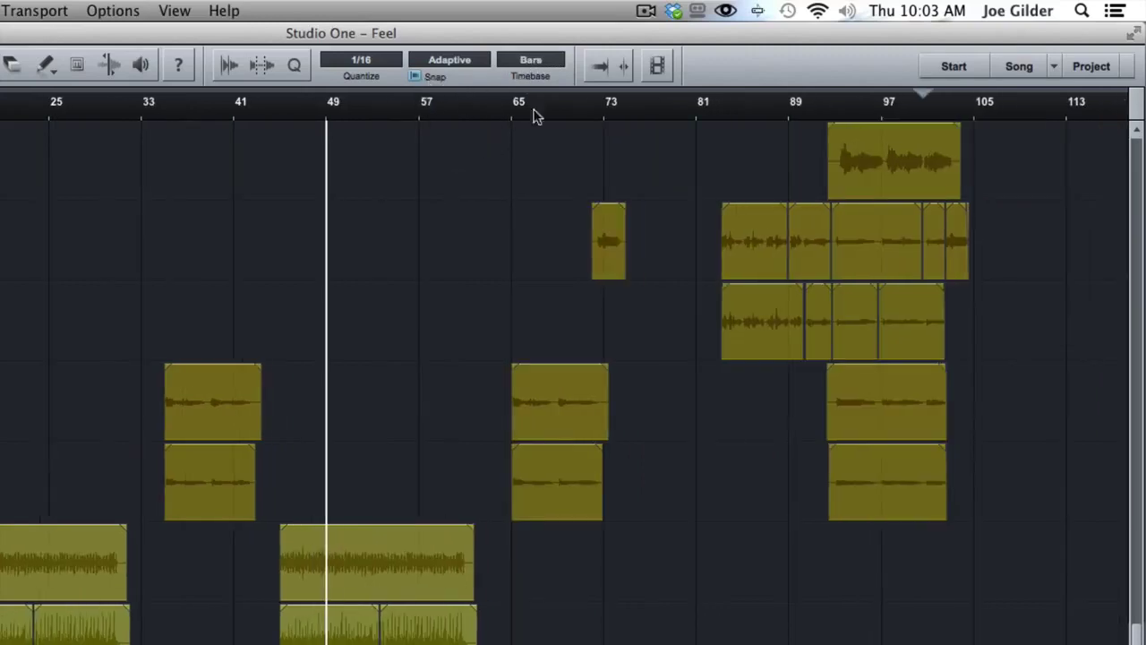
Flip the timebase to Seconds once more, then settle back on Bars
left_click(537, 75)
left_click(534, 83)
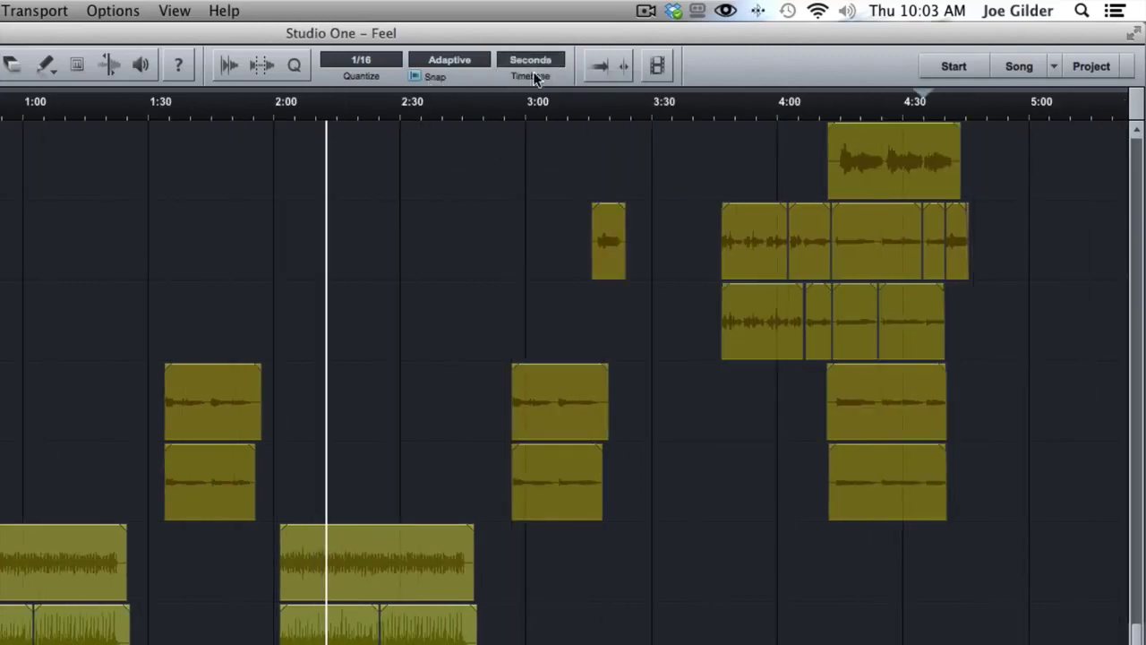
left_click(540, 60)
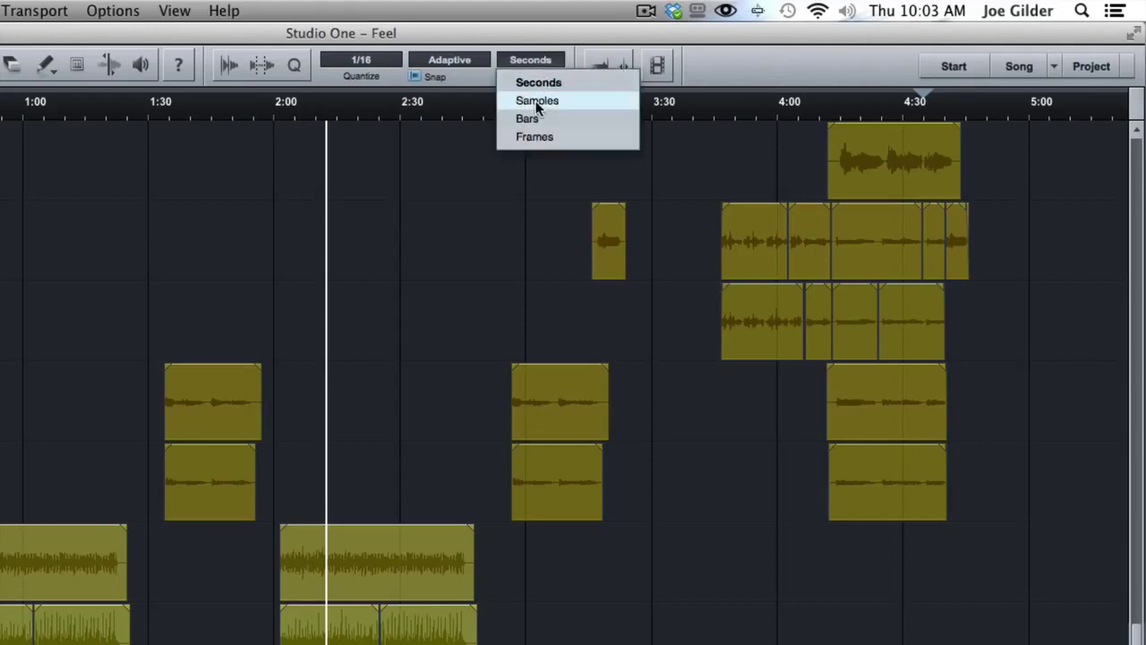
left_click(534, 119)
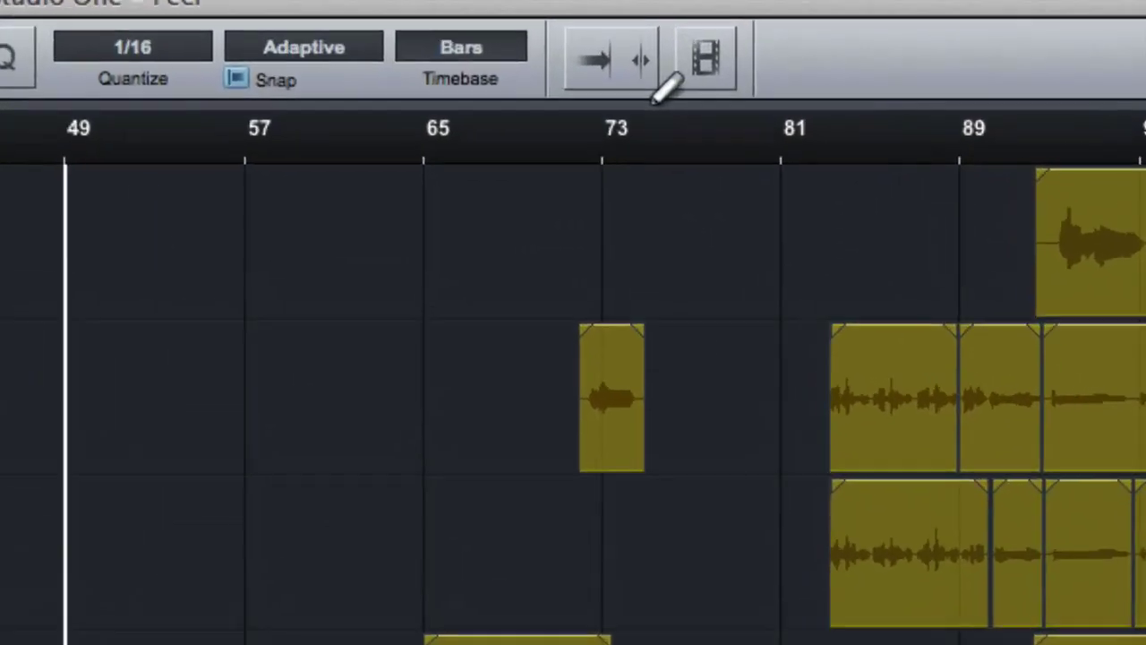
Enable Autoscroll and start playback from bar 72
left_click(593, 69)
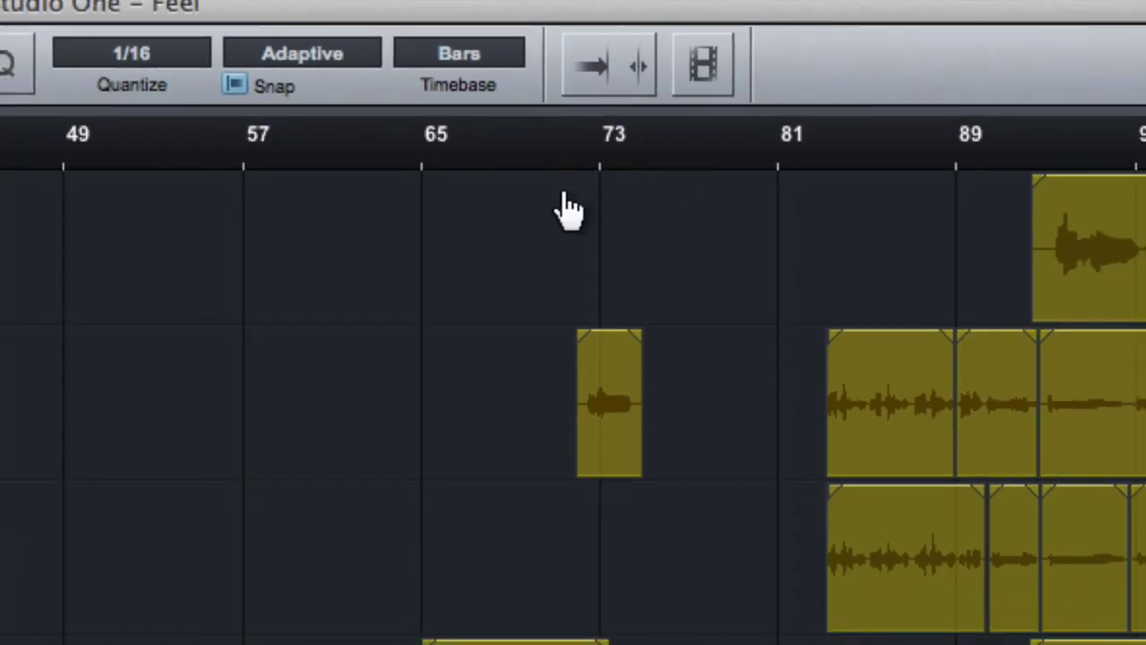
scroll(562, 195, "up", 10)
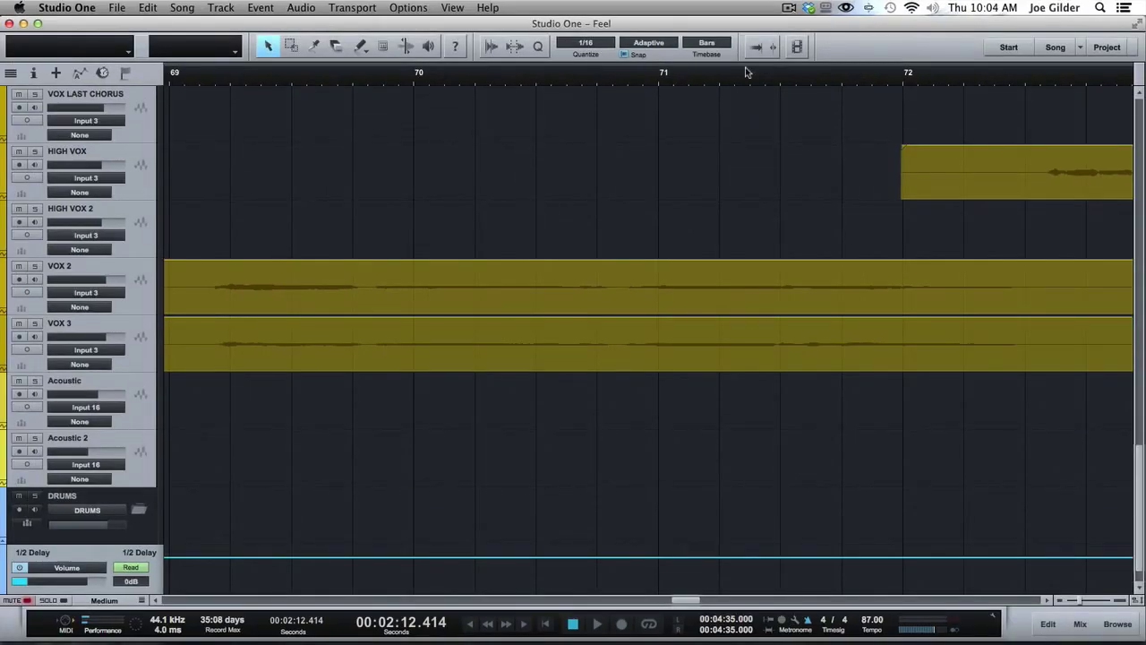
scroll(681, 84, "up", 5)
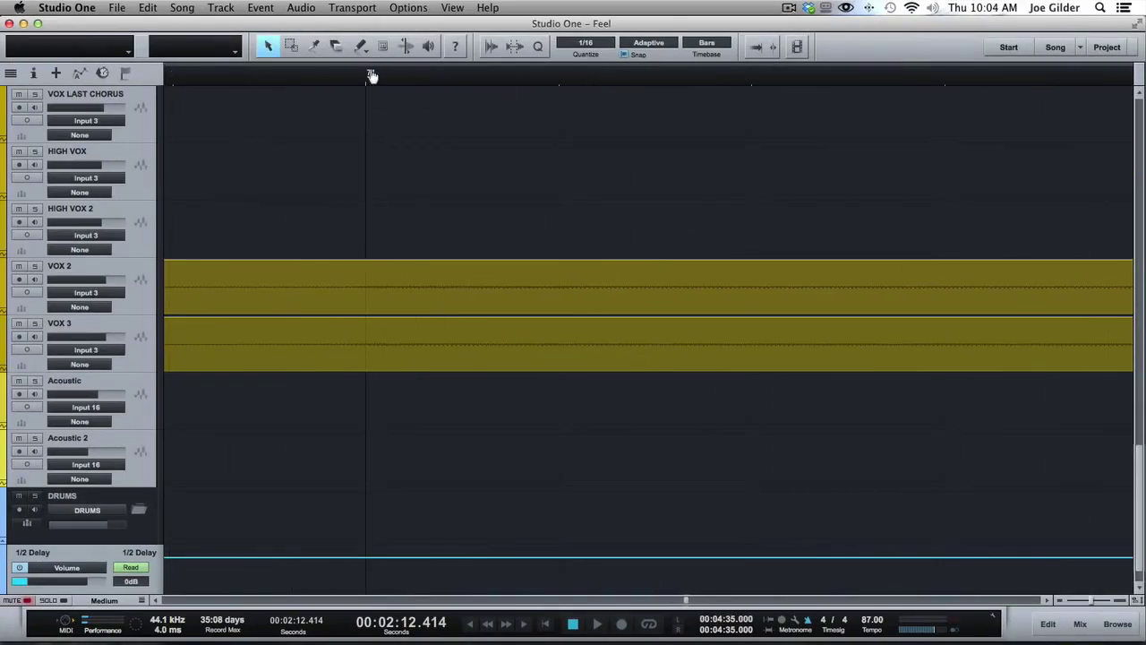
scroll(371, 76, "down", 5)
left_click(603, 78)
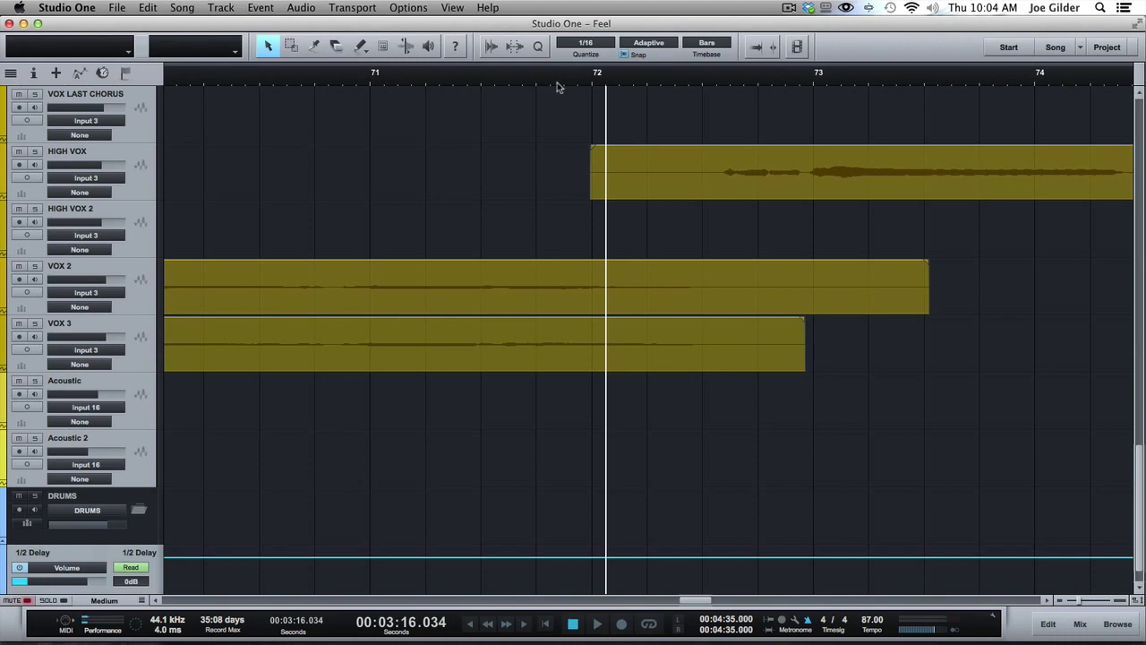
key("space")
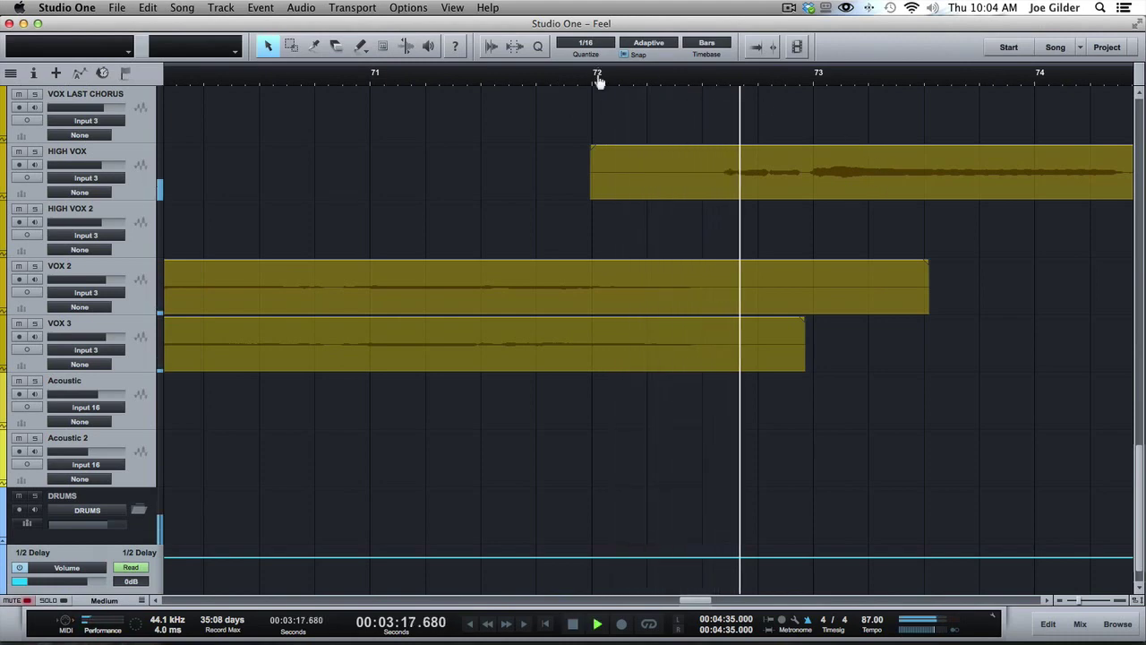
Keep the view following the playhead while zooming around bars 77 to 80, then dismiss the battery alert
scroll(599, 90, "up", 3)
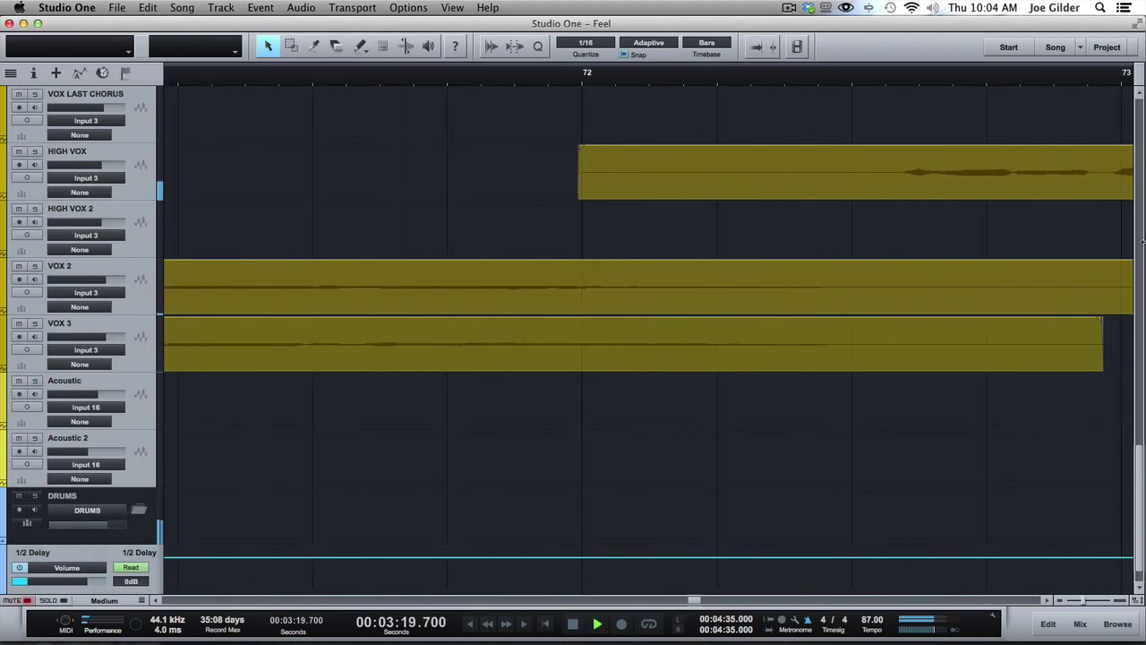
left_click(756, 48)
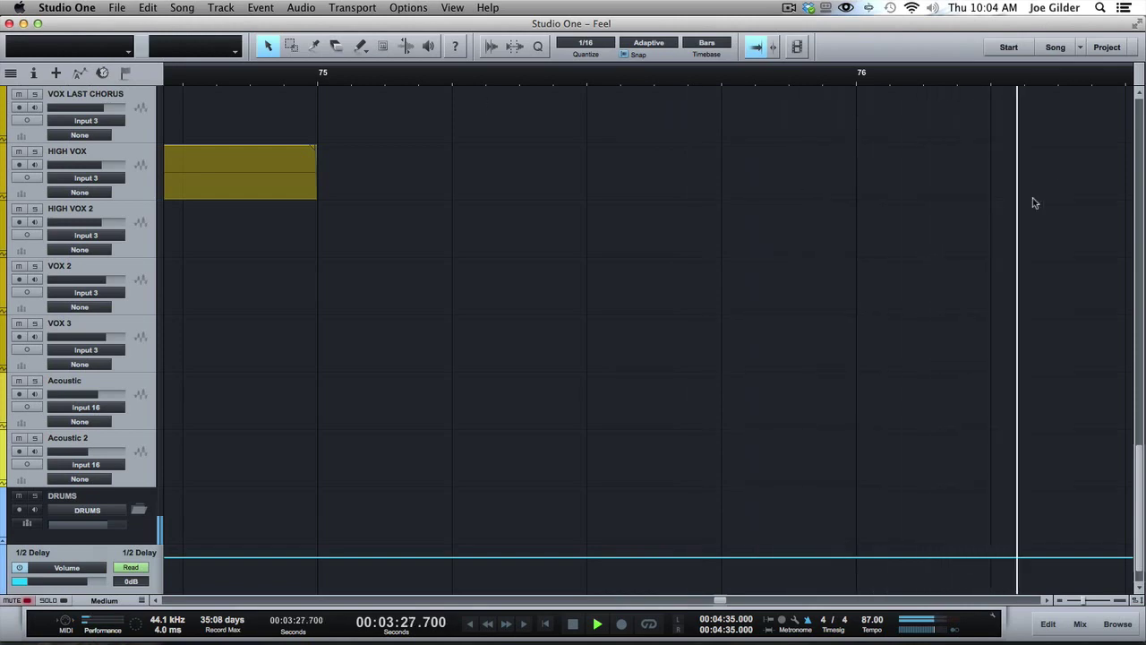
scroll(408, 183, "up", 10)
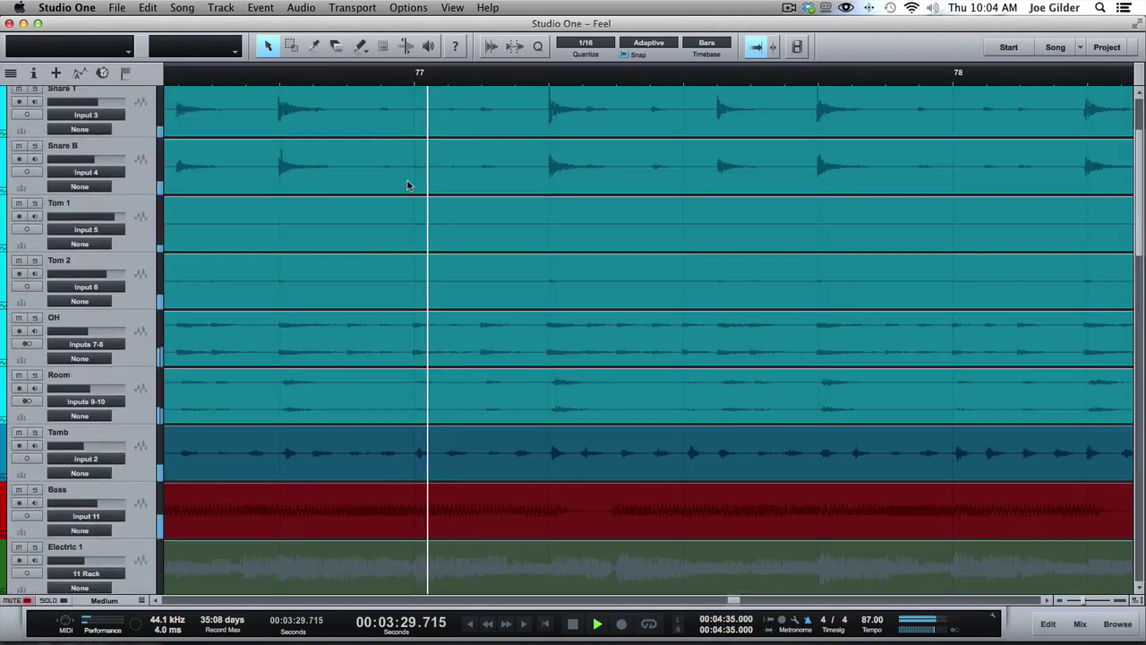
left_click_drag(504, 76, 506, 106)
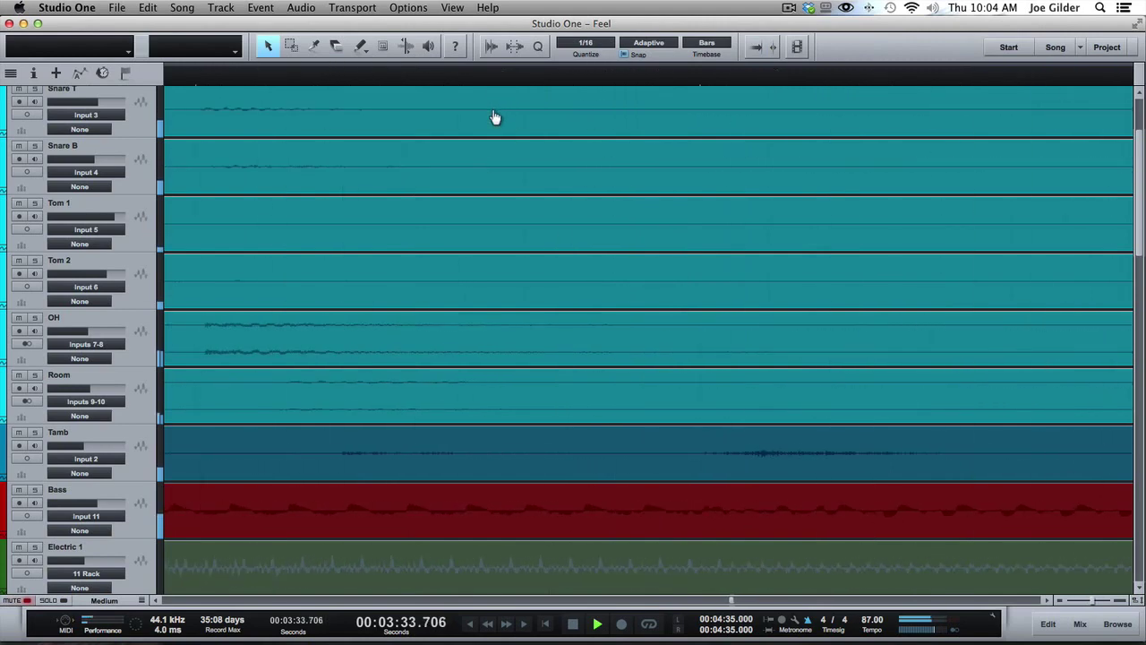
key("f")
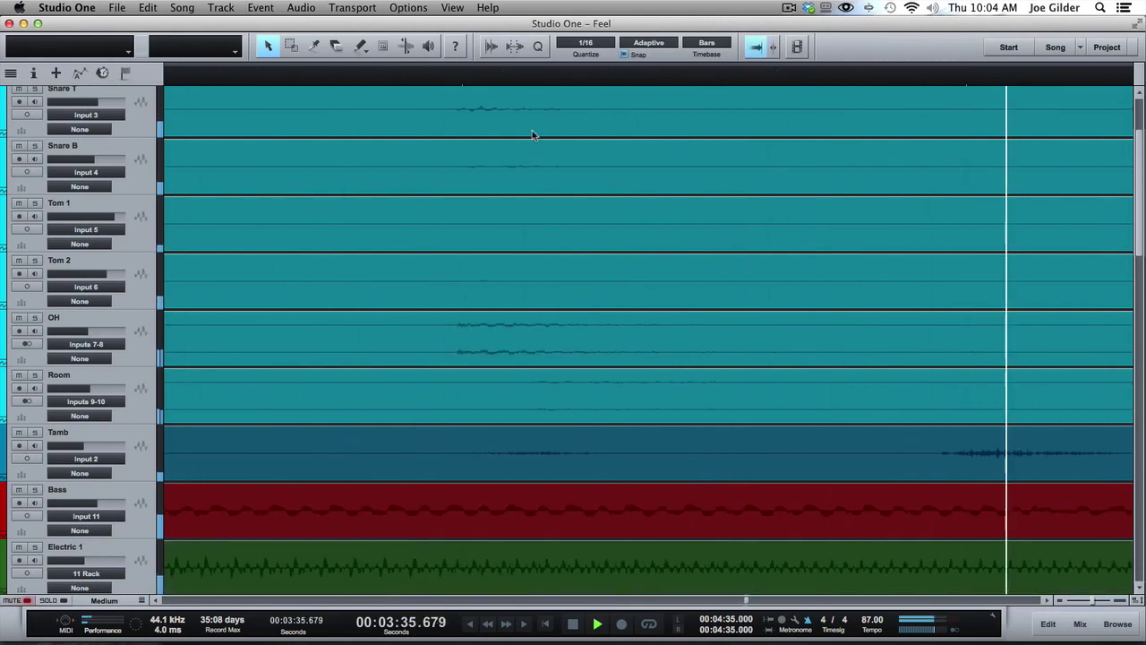
key("w")
key("w")
key("w")
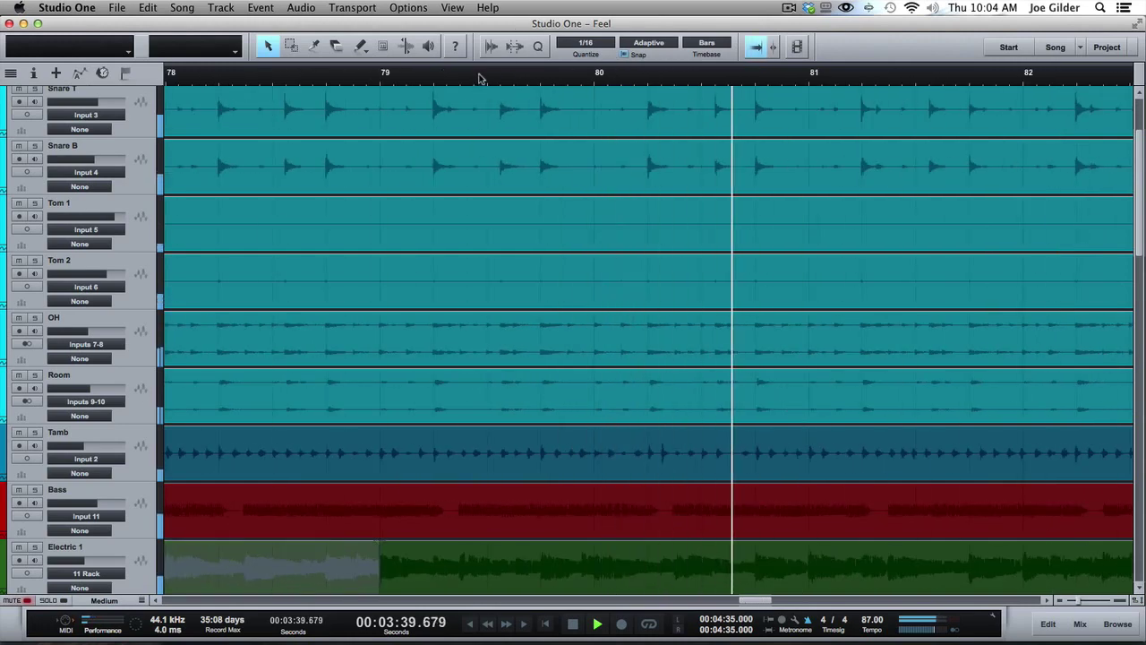
key("e")
key("e")
key("e")
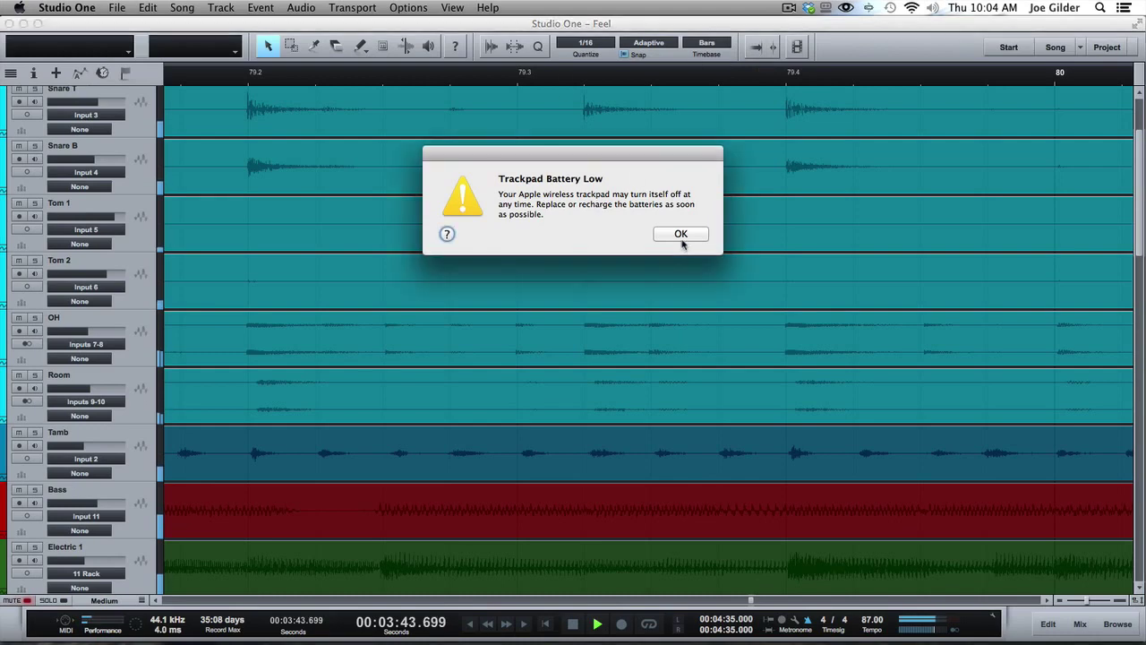
left_click(681, 239)
Stop playback, zoom out to the whole song, and enable Cursor follows Edit Position
key("w")
key("w")
key("w")
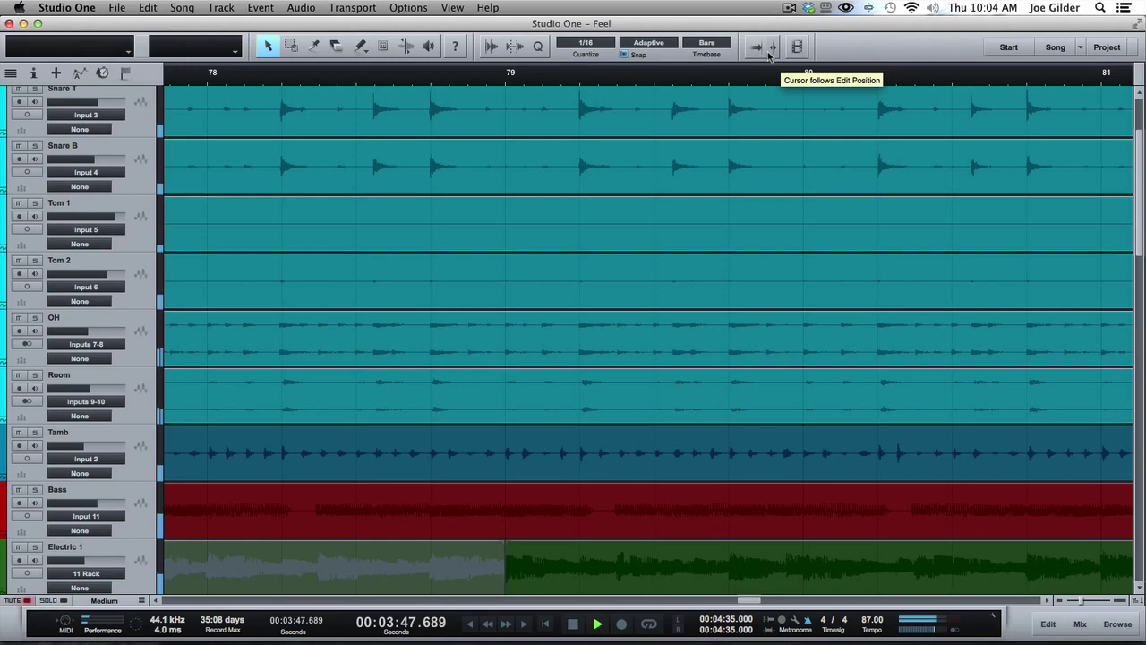
key("space")
key("w")
key("w")
key("w")
key("w")
key("w")
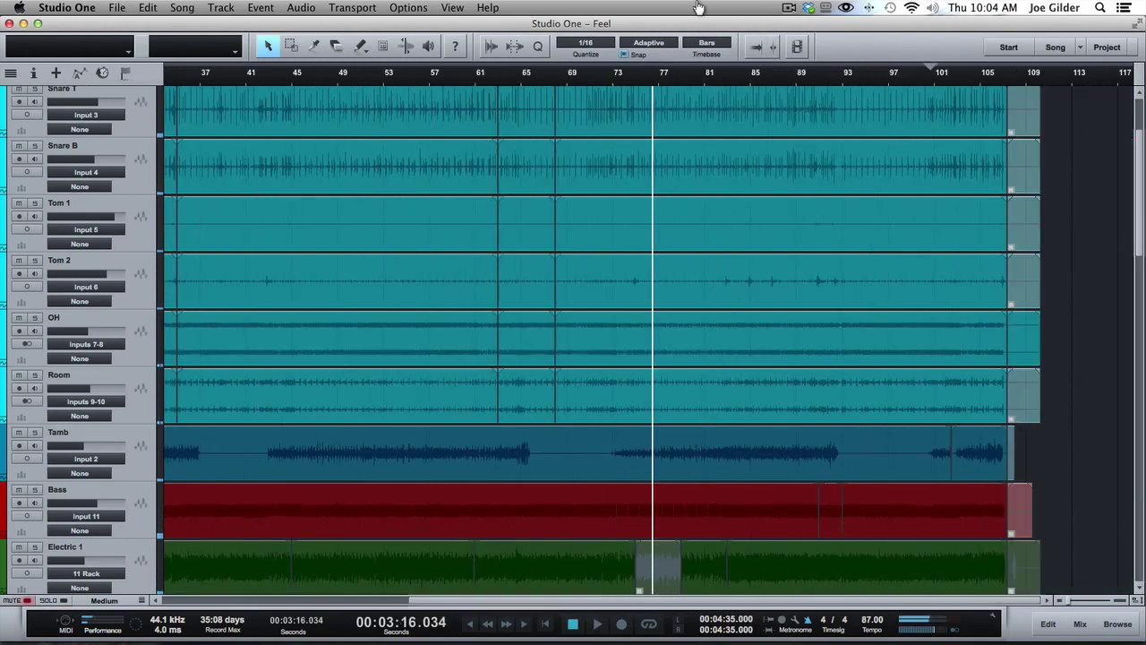
left_click(769, 48)
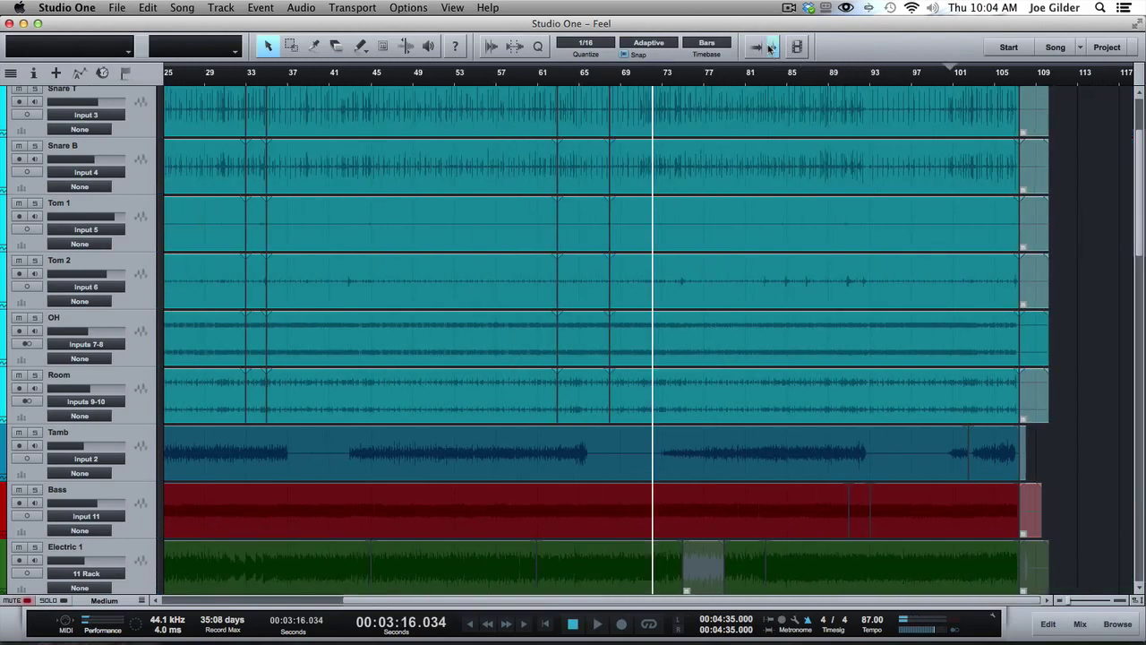
Select the Snare B event (bars 33–61), open it in the editor, then close the editor
left_click(417, 164)
left_click(394, 224)
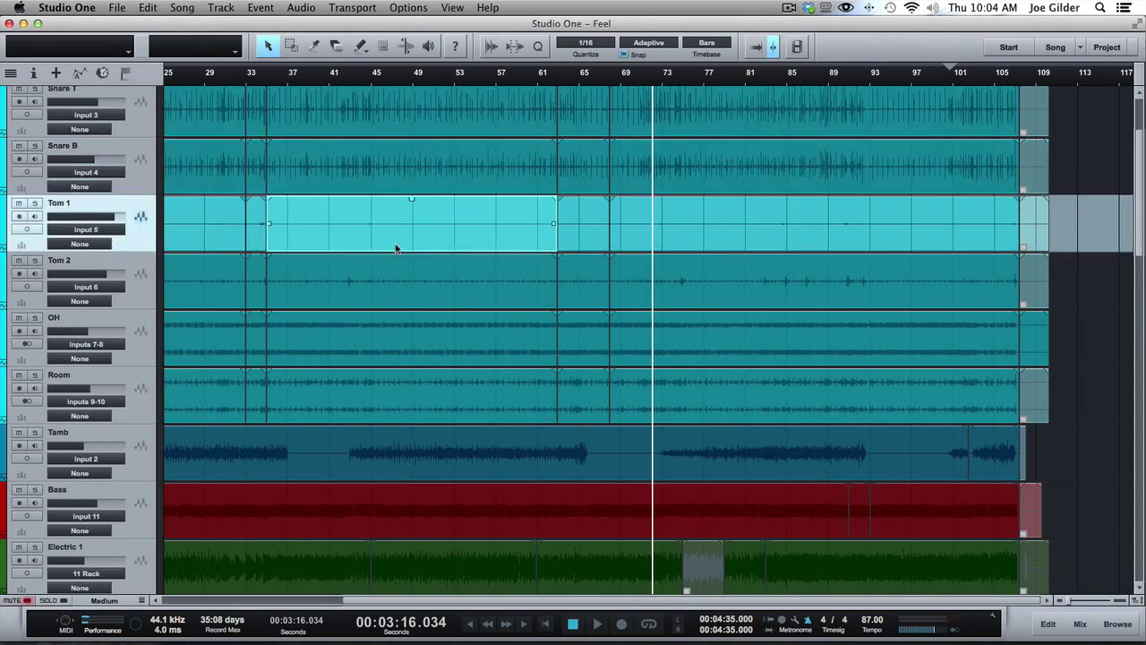
left_click(409, 281)
key("space")
key("space")
left_click(350, 167)
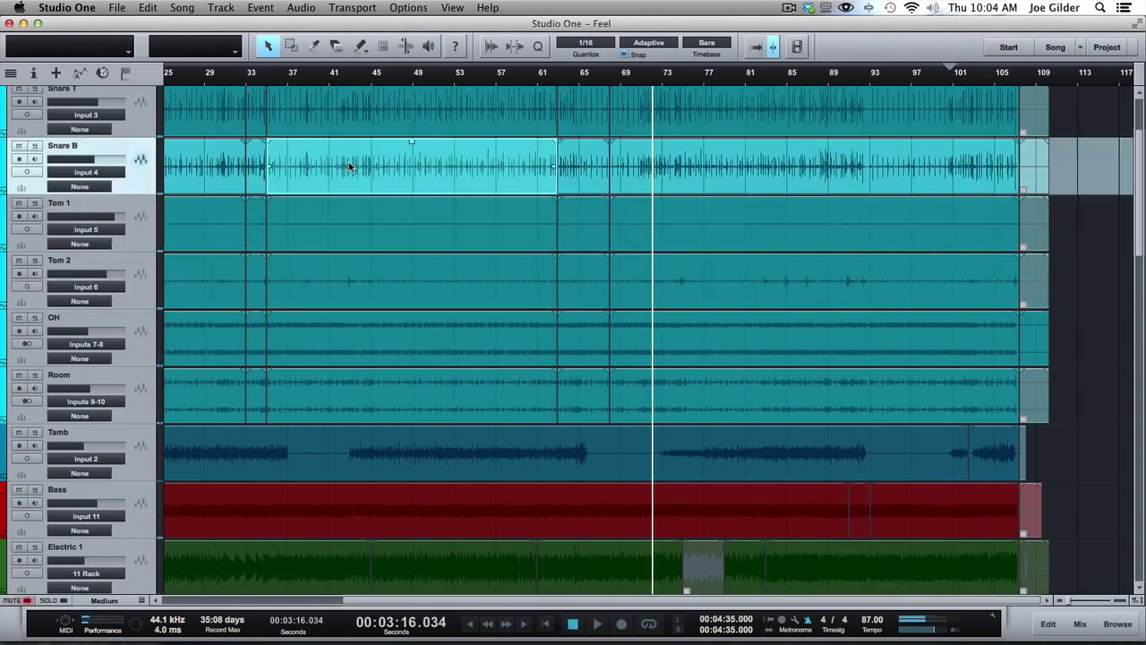
double_click(350, 167)
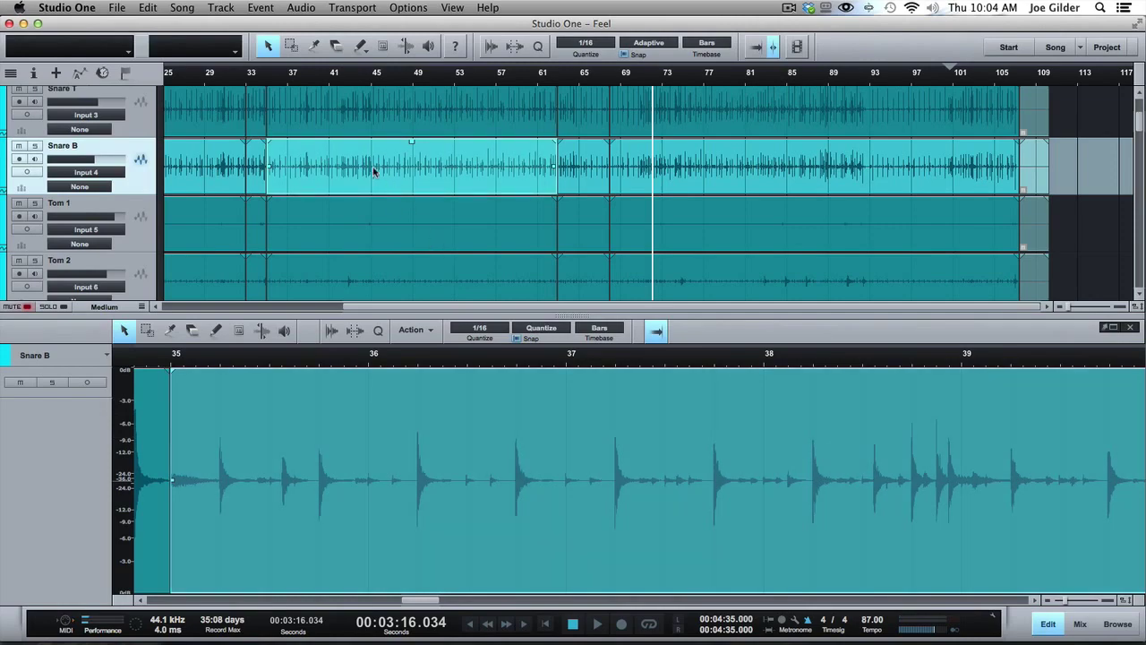
key("F3")
key("F3")
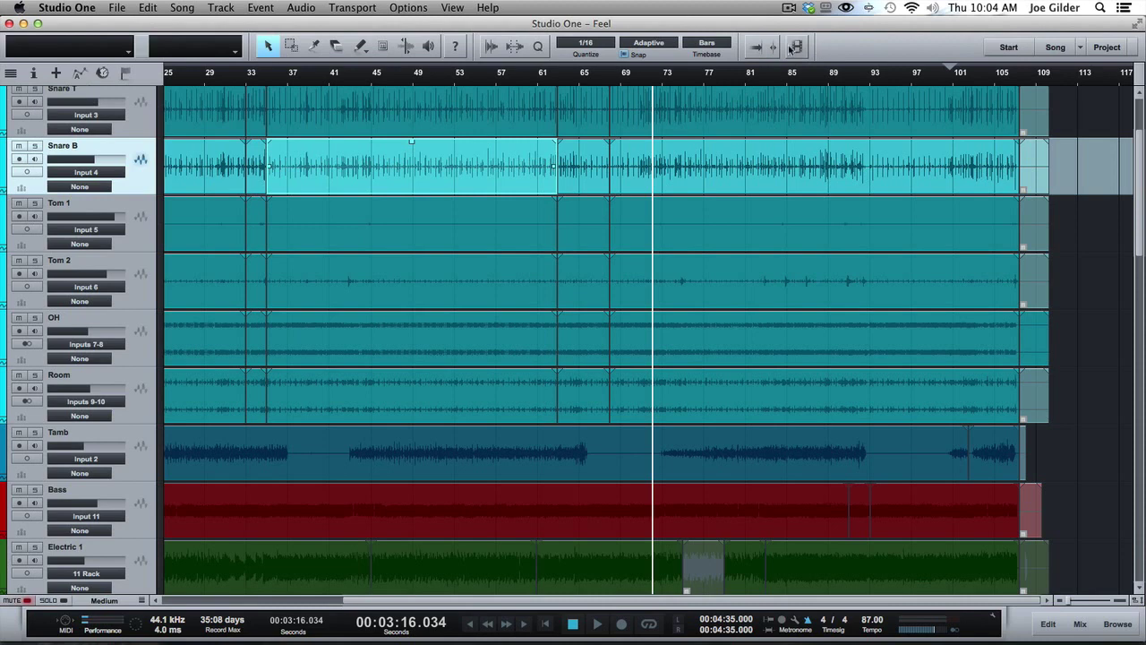
Open and close the empty video player twice, then set all tracks to Small height
left_click(796, 48)
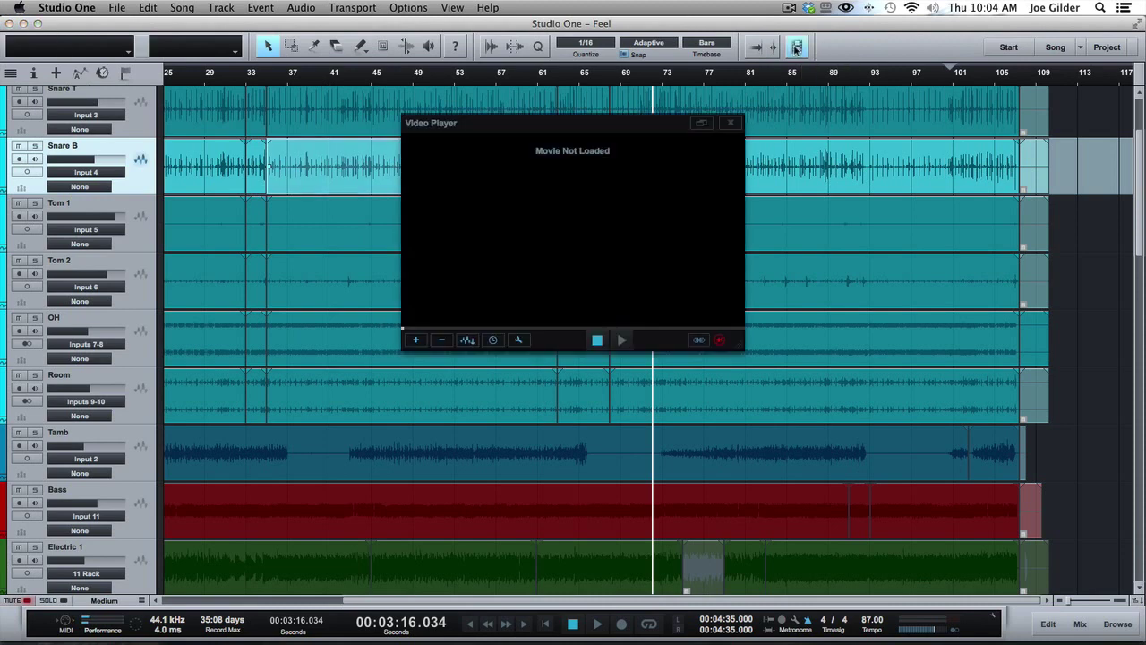
left_click(729, 125)
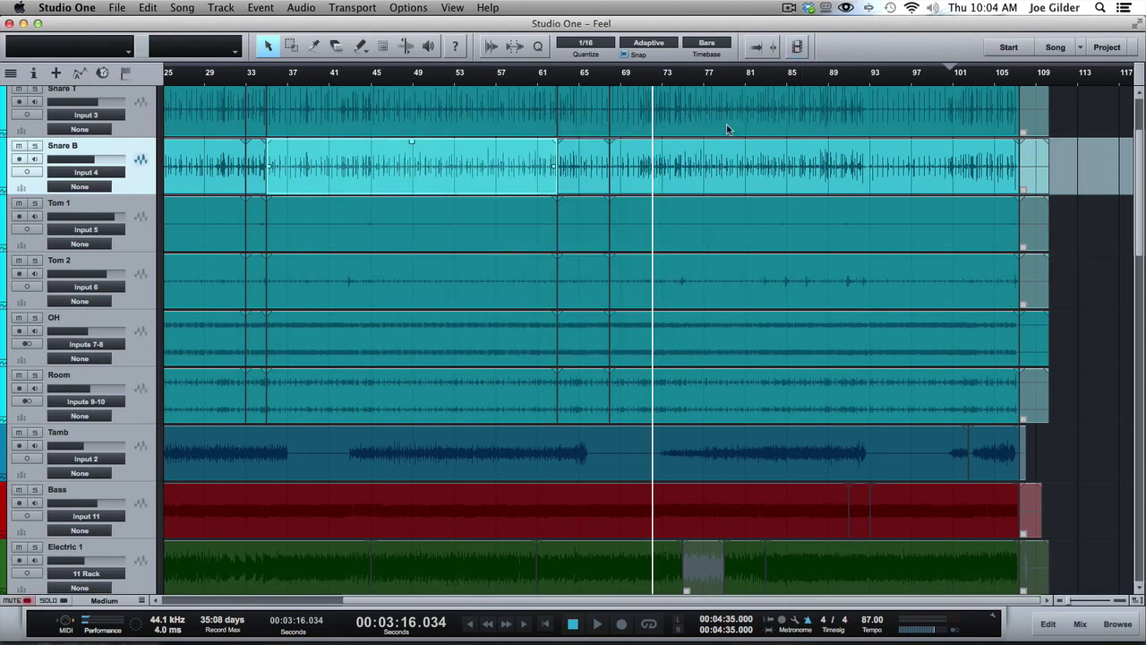
left_click(799, 47)
left_click(802, 48)
key("alt+w")
key("alt+w")
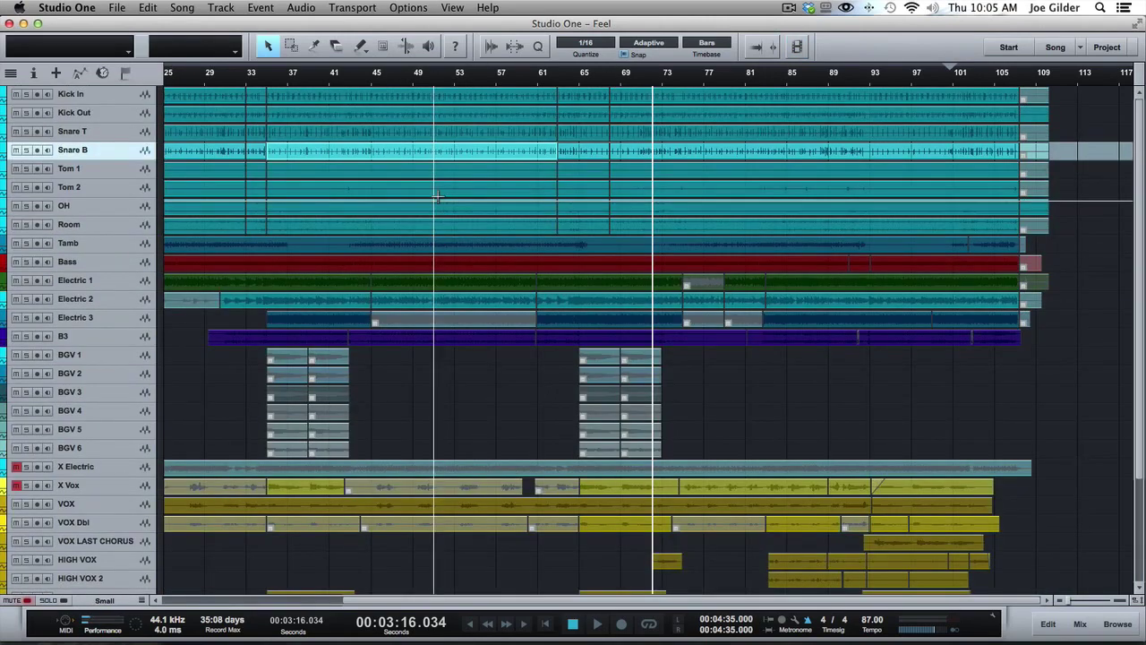